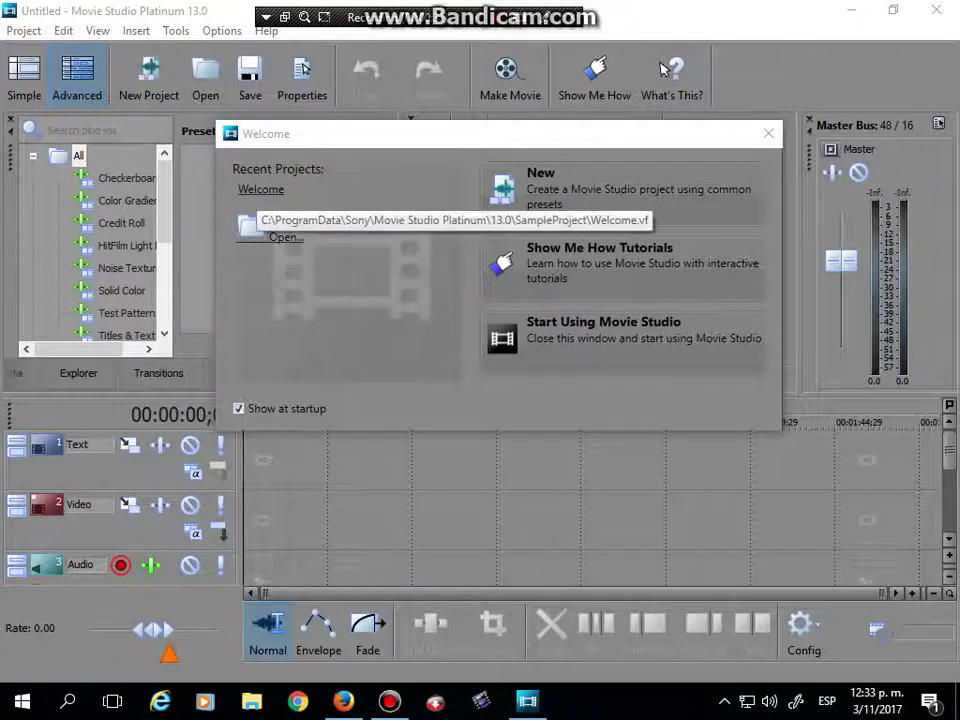
Step: Open the video Klasky Csupo Robot Logo [SD, 854x480] from the Nueva carpeta folder and match the project video settings to it
{"action": "left_click", "coordinate": [610, 330]}
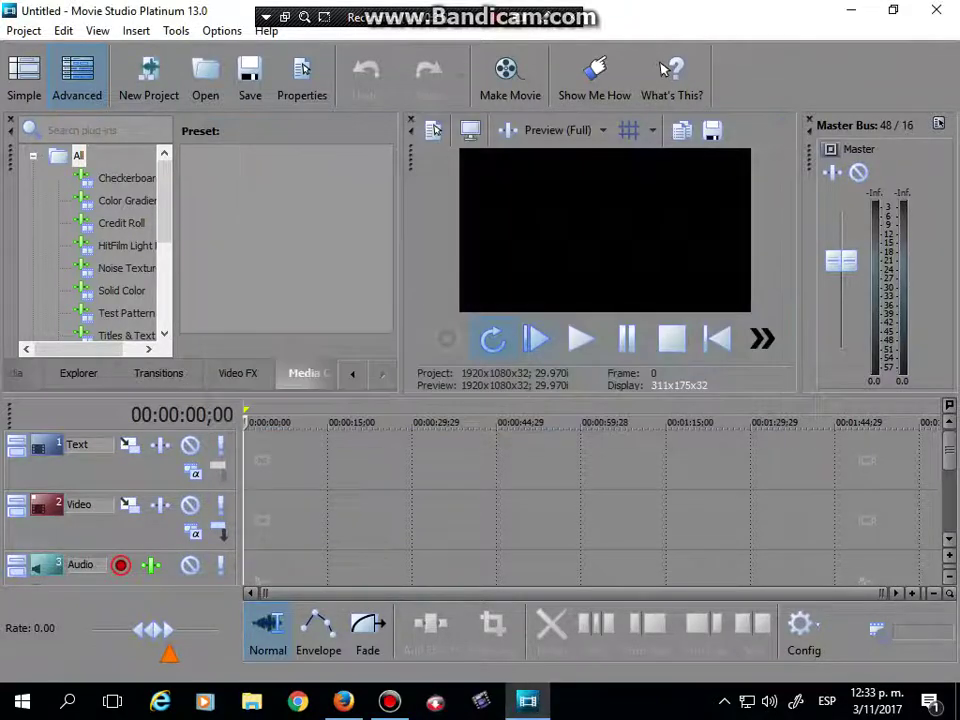
{"action": "left_click", "coordinate": [206, 78]}
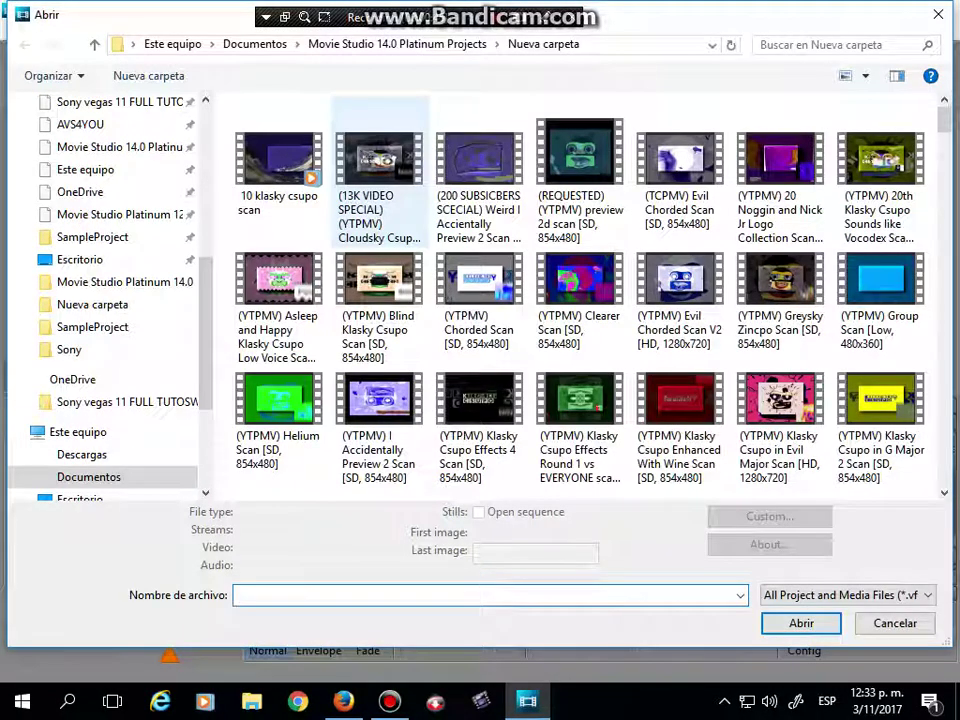
{"action": "scroll", "coordinate": [708, 110], "scroll_direction": "down", "scroll_amount": 10}
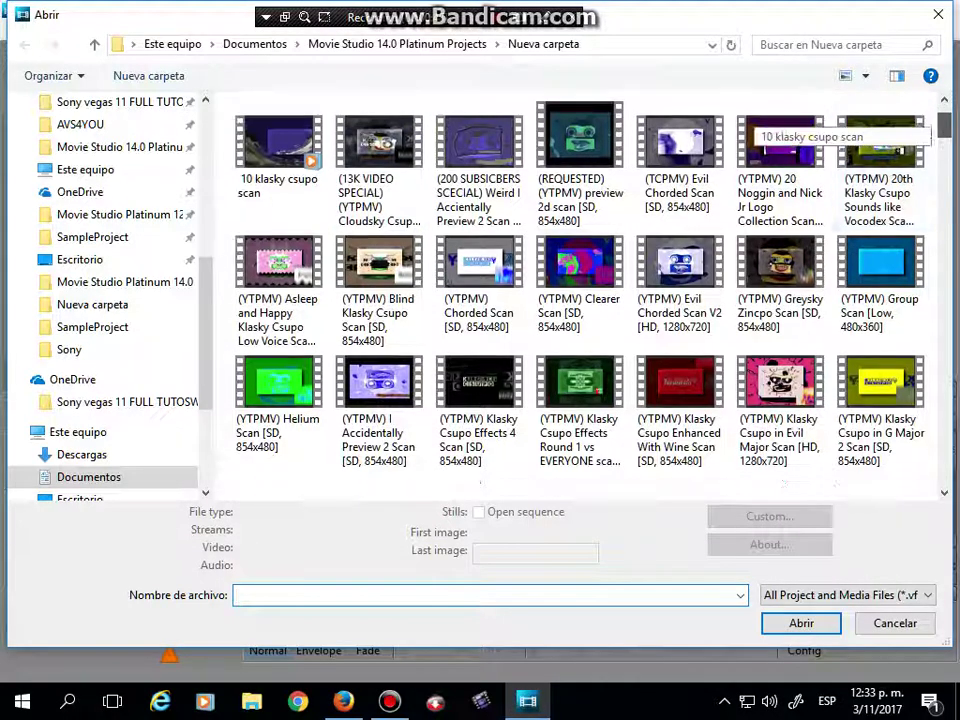
{"action": "scroll", "coordinate": [750, 125], "scroll_direction": "down", "scroll_amount": 5}
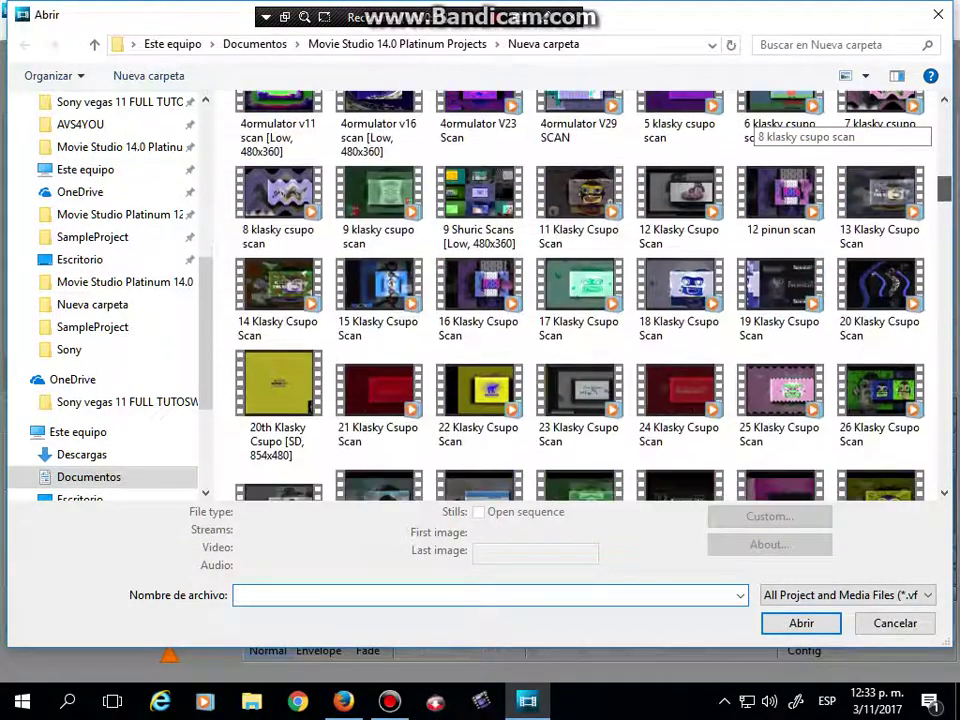
{"action": "scroll", "coordinate": [750, 125], "scroll_direction": "down", "scroll_amount": 7}
{"action": "scroll", "coordinate": [750, 125], "scroll_direction": "down", "scroll_amount": 4}
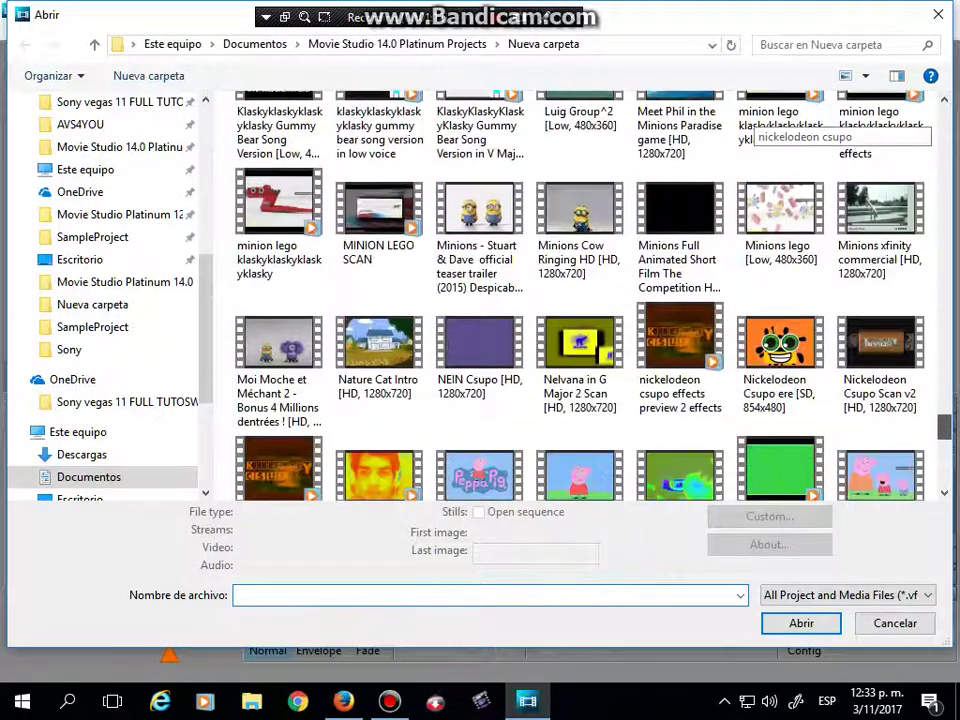
{"action": "scroll", "coordinate": [580, 300], "scroll_direction": "down", "scroll_amount": 1}
{"action": "scroll", "coordinate": [580, 300], "scroll_direction": "down", "scroll_amount": 2}
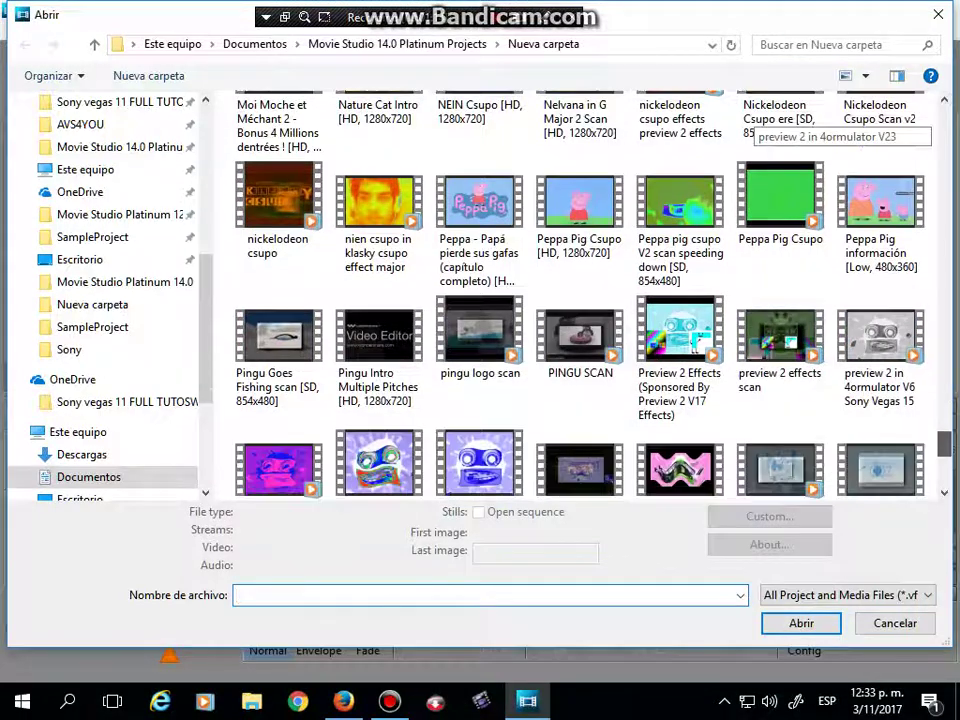
{"action": "scroll", "coordinate": [580, 300], "scroll_direction": "down", "scroll_amount": 3}
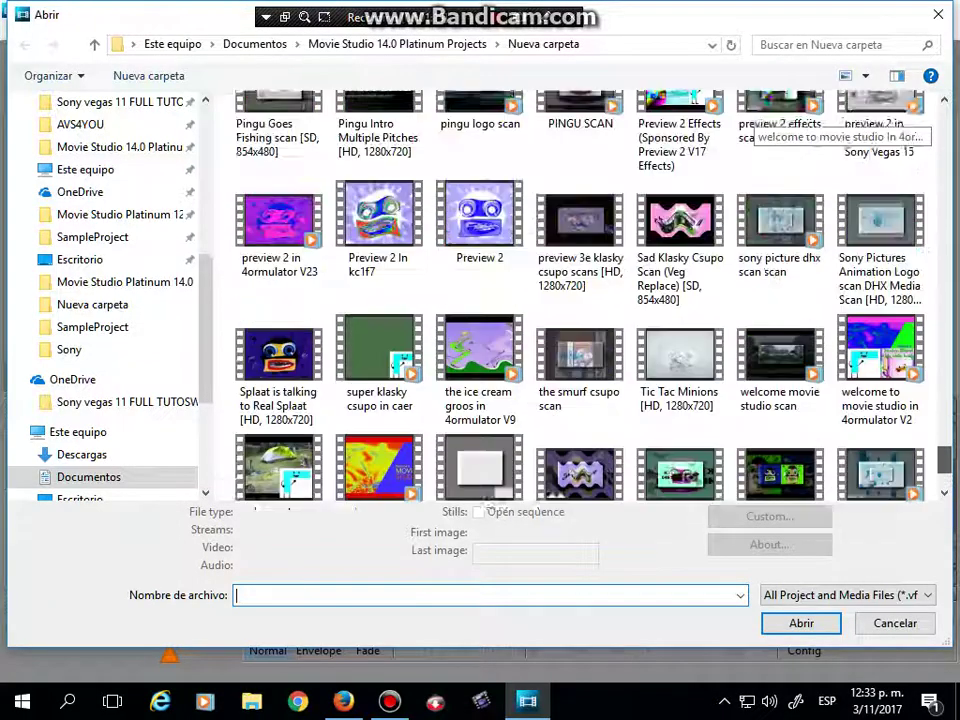
{"action": "scroll", "coordinate": [780, 128], "scroll_direction": "up", "scroll_amount": 10}
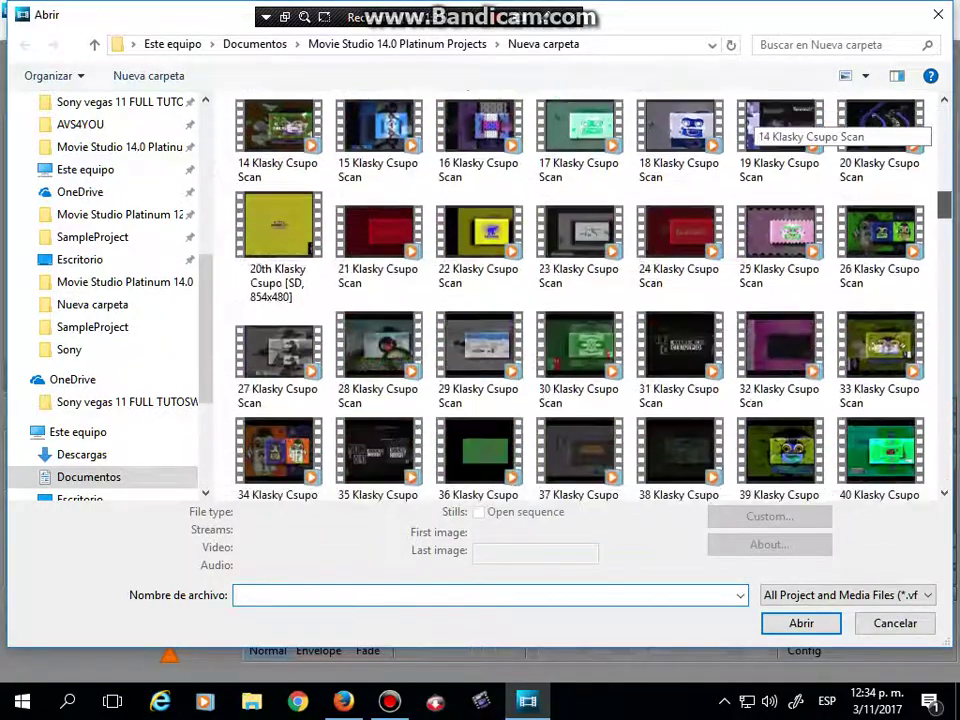
{"action": "scroll", "coordinate": [580, 300], "scroll_direction": "down", "scroll_amount": 10}
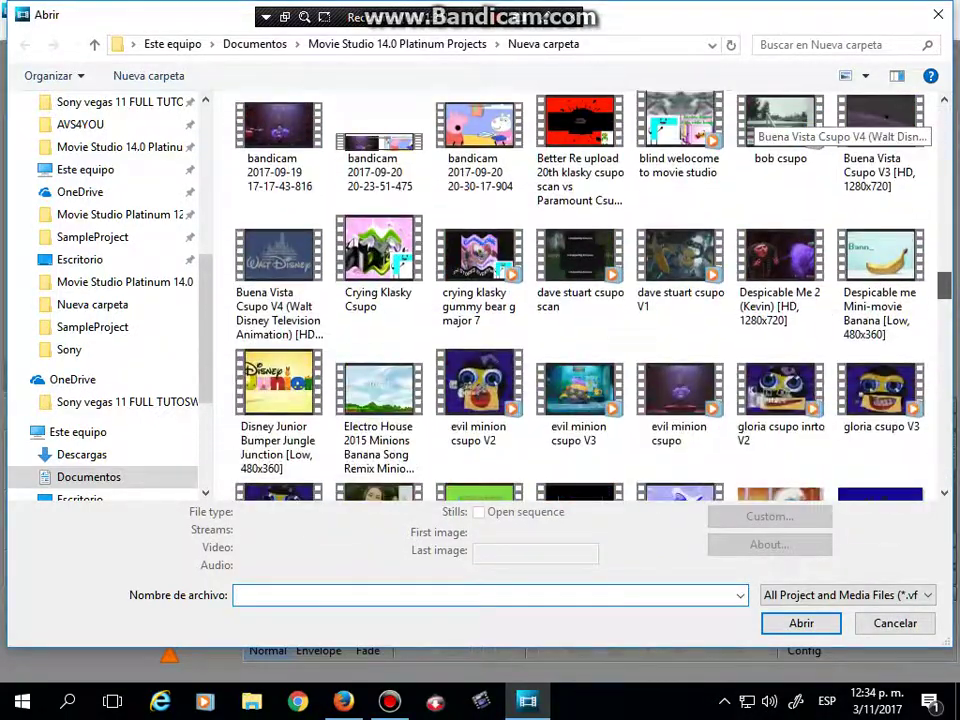
{"action": "scroll", "coordinate": [780, 120], "scroll_direction": "down", "scroll_amount": 3}
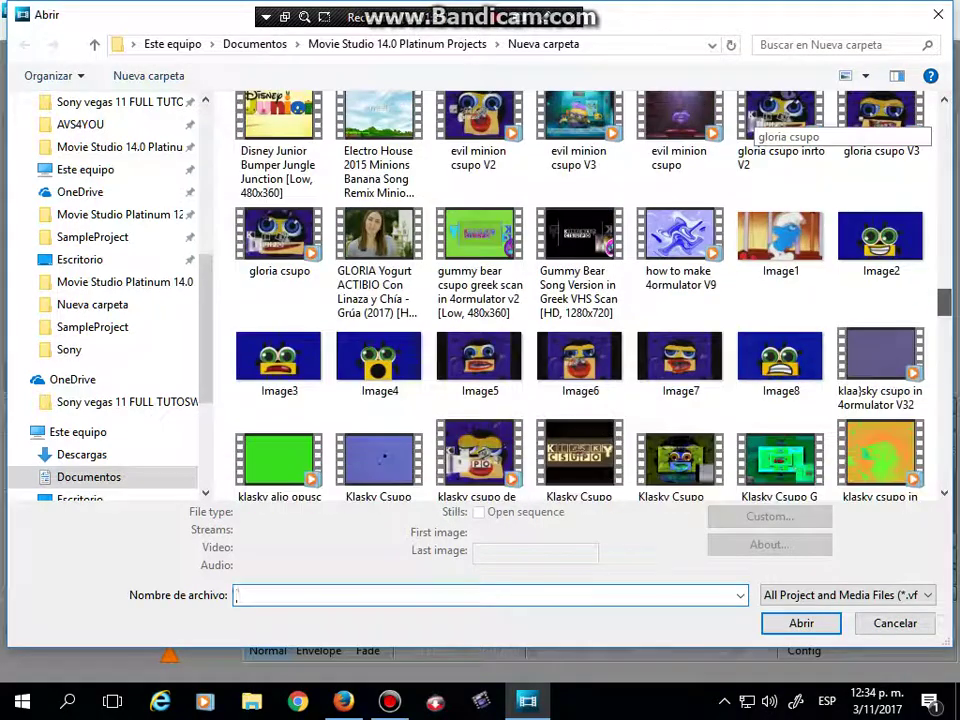
{"action": "scroll", "coordinate": [770, 120], "scroll_direction": "down", "scroll_amount": 3}
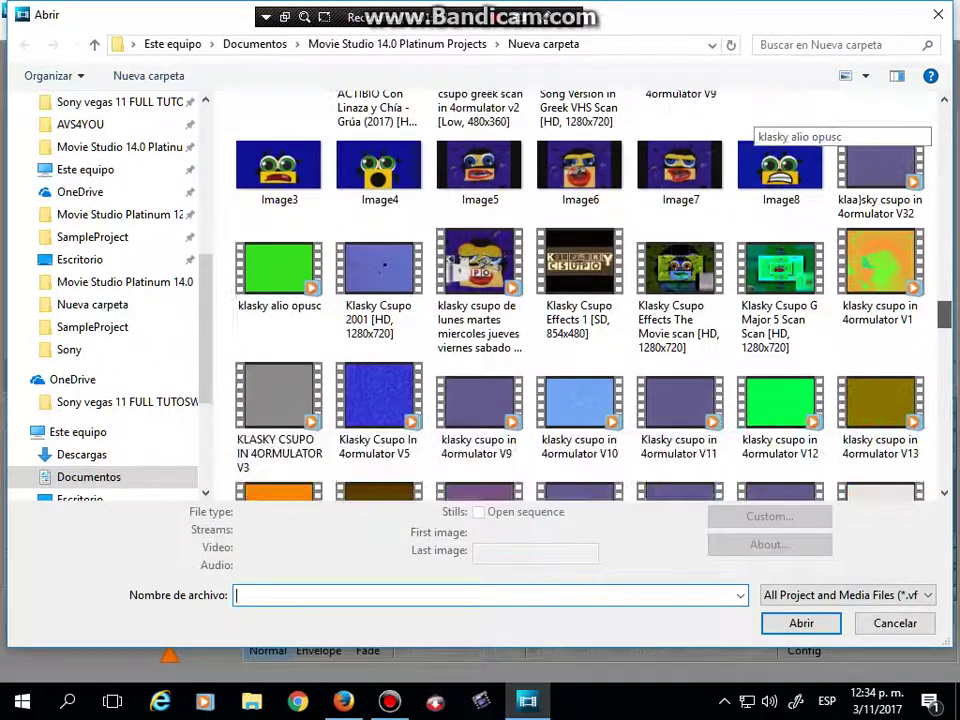
{"action": "scroll", "coordinate": [446, 260], "scroll_direction": "down", "scroll_amount": 1}
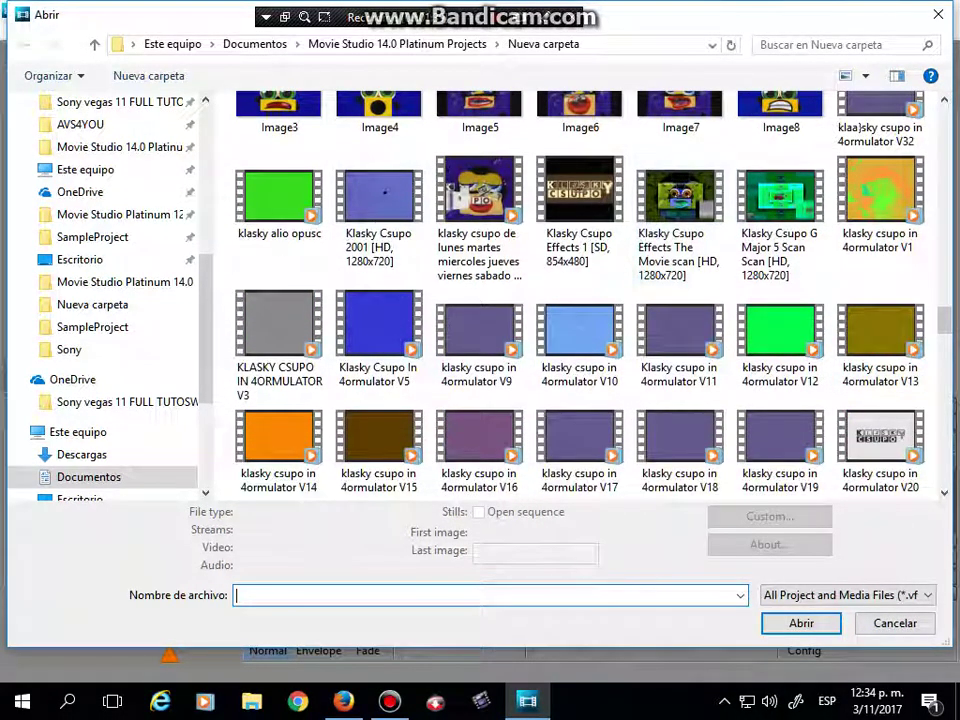
{"action": "scroll", "coordinate": [100, 290], "scroll_direction": "up", "scroll_amount": 5}
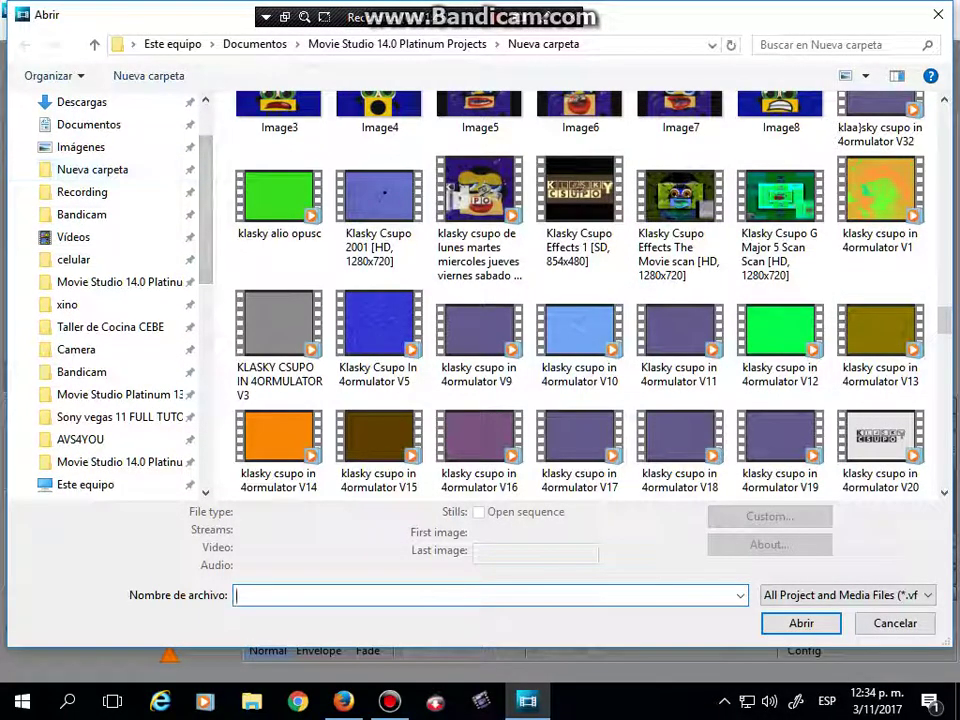
{"action": "scroll", "coordinate": [752, 332], "scroll_direction": "down", "scroll_amount": 10}
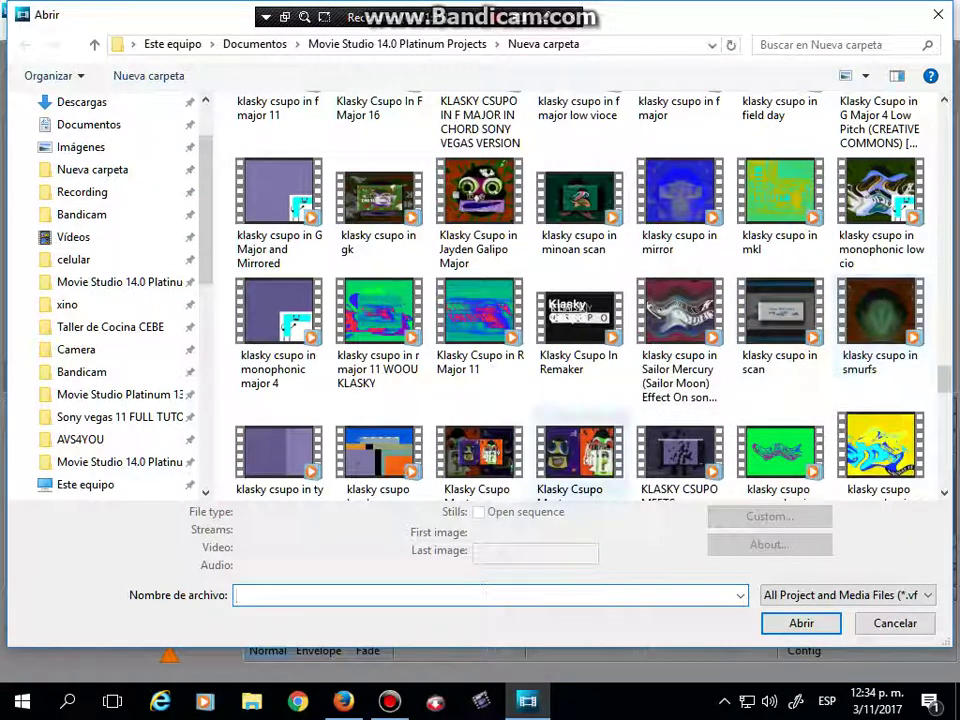
{"action": "scroll", "coordinate": [580, 300], "scroll_direction": "up", "scroll_amount": 1}
{"action": "scroll", "coordinate": [580, 300], "scroll_direction": "down", "scroll_amount": 3}
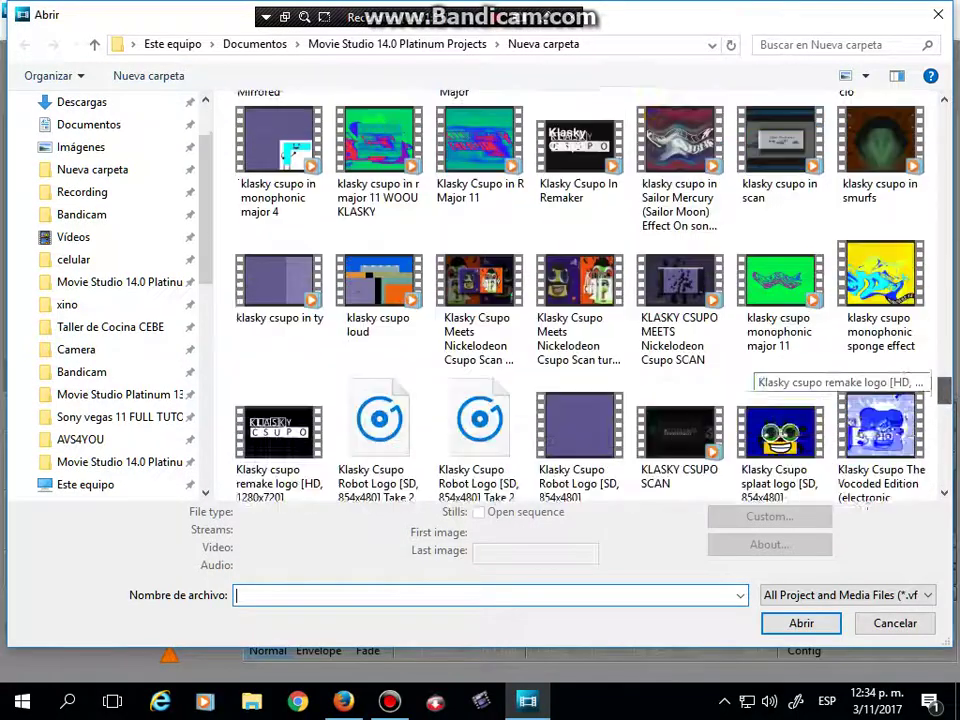
{"action": "scroll", "coordinate": [580, 370], "scroll_direction": "down", "scroll_amount": 1}
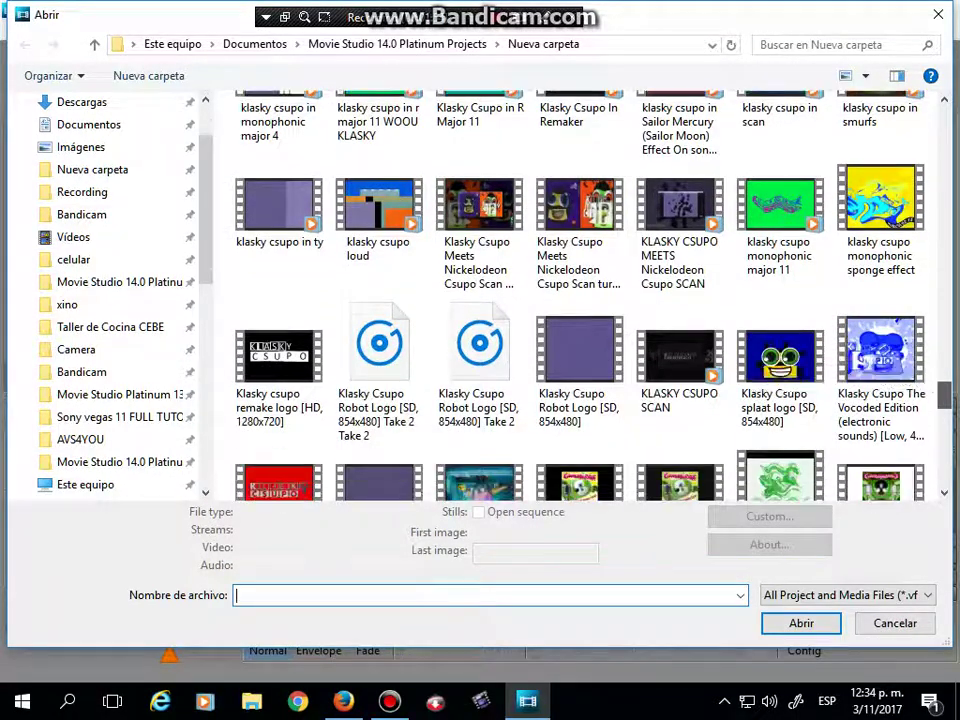
{"action": "double_click", "coordinate": [579, 360]}
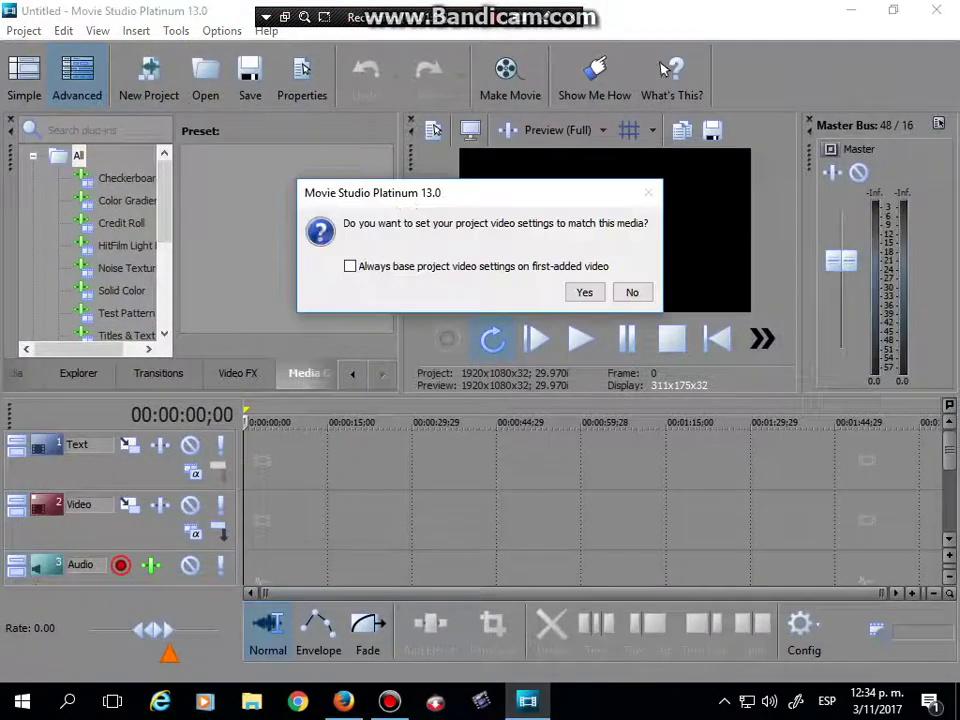
{"action": "key", "text": "Return"}
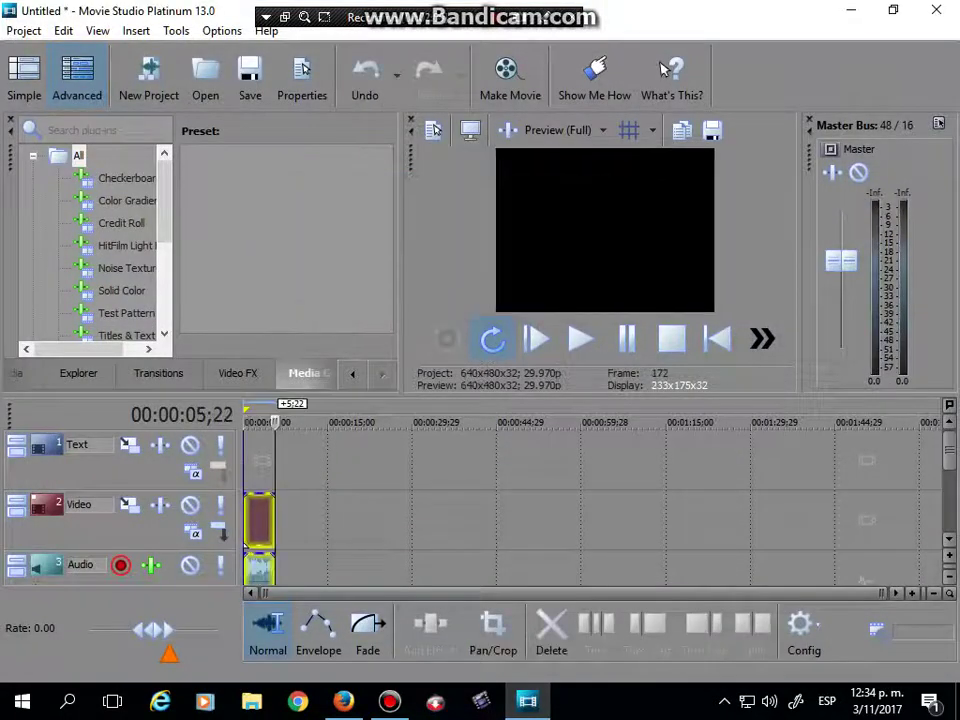
Step: Apply the Gradient Map video effect with the klasky csupo effect preset to the logo clip on the Video track
{"action": "left_click", "coordinate": [717, 339]}
{"action": "left_click", "coordinate": [238, 373]}
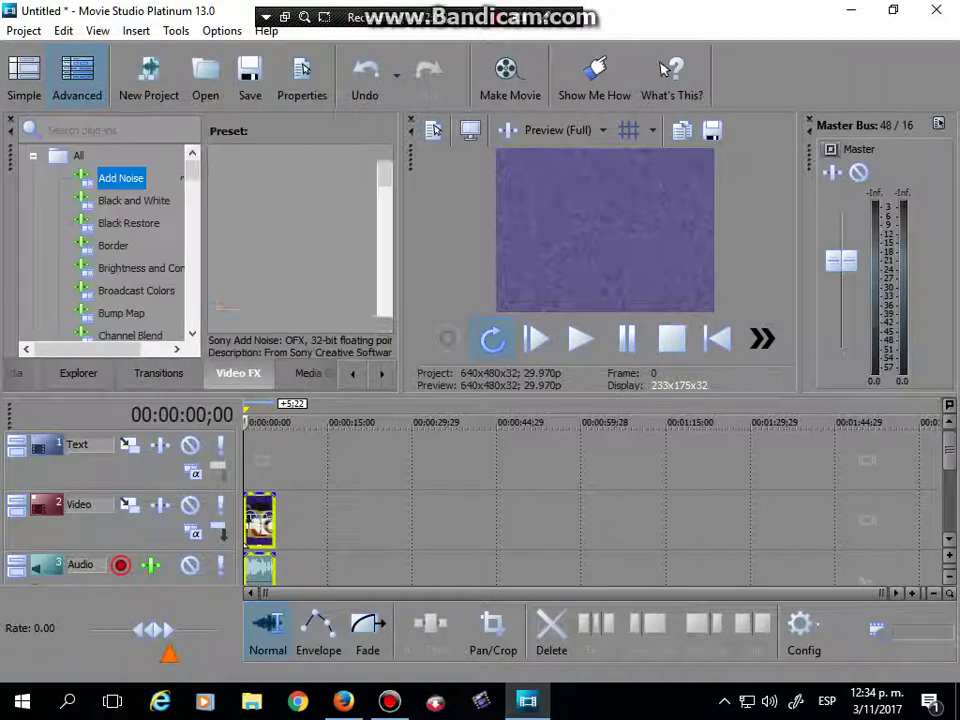
{"action": "scroll", "coordinate": [110, 245], "scroll_direction": "down", "scroll_amount": 5}
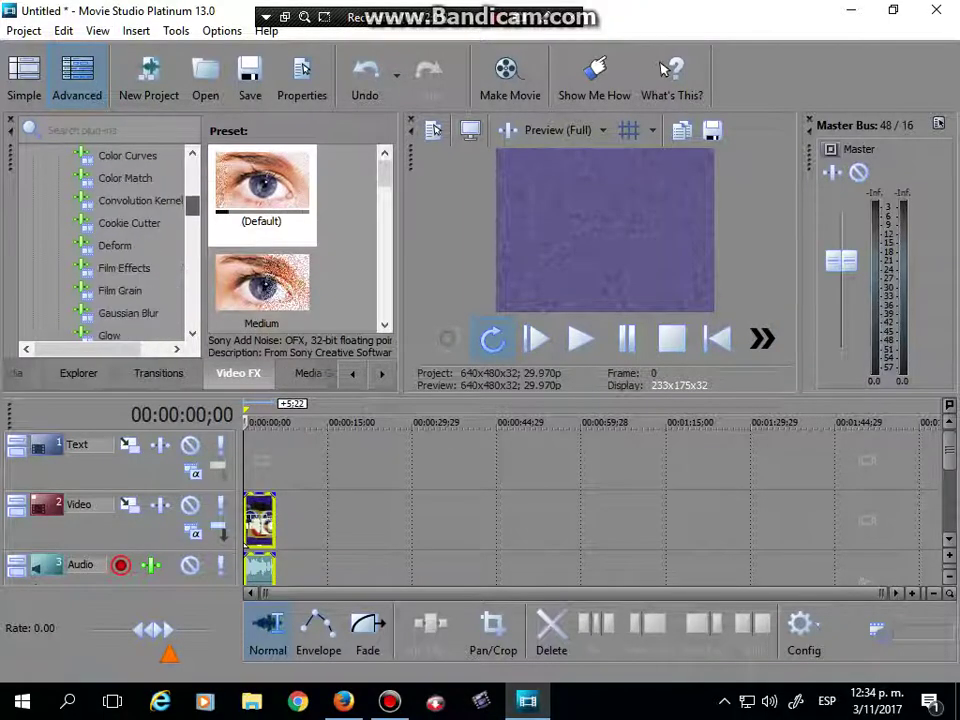
{"action": "left_click_drag", "start_coordinate": [192, 204], "coordinate": [192, 215]}
{"action": "left_click", "coordinate": [128, 268]}
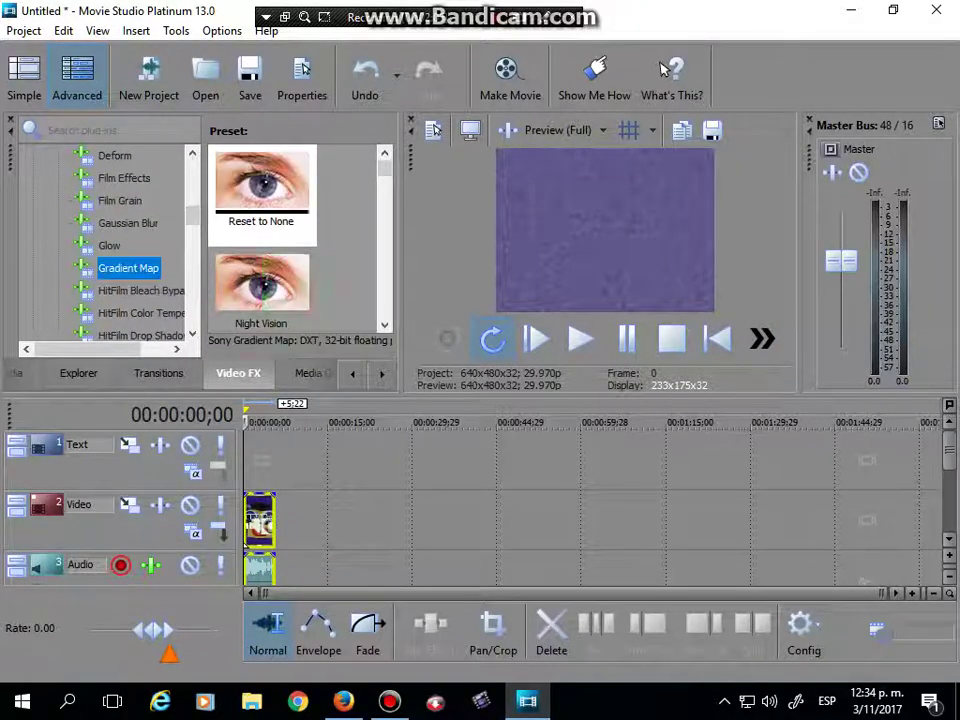
{"action": "scroll", "coordinate": [262, 235], "scroll_direction": "down", "scroll_amount": 10}
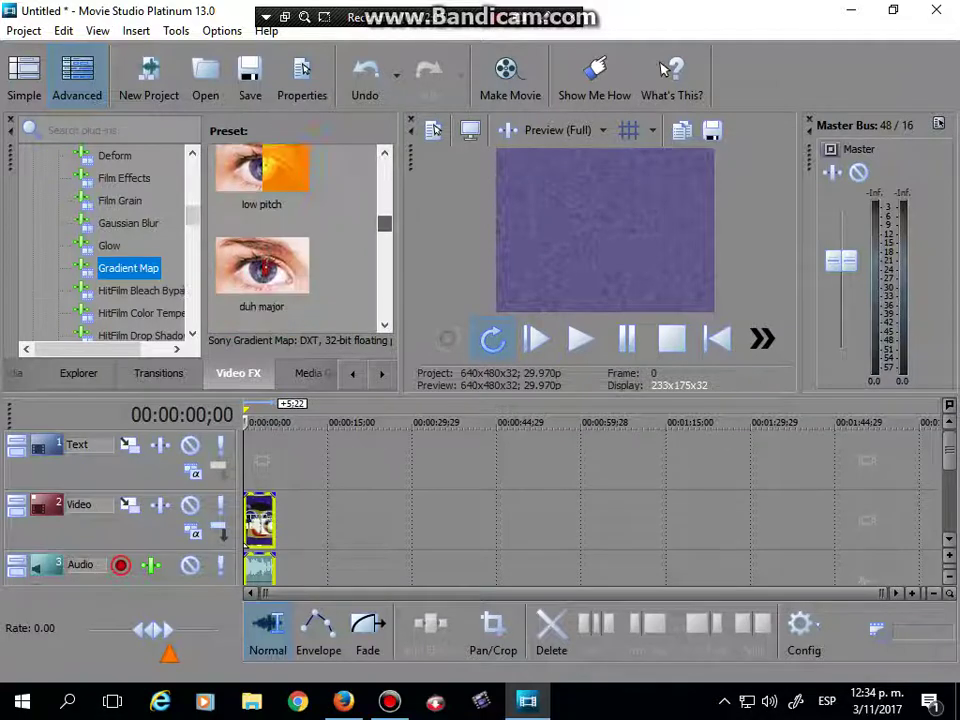
{"action": "scroll", "coordinate": [262, 235], "scroll_direction": "down", "scroll_amount": 10}
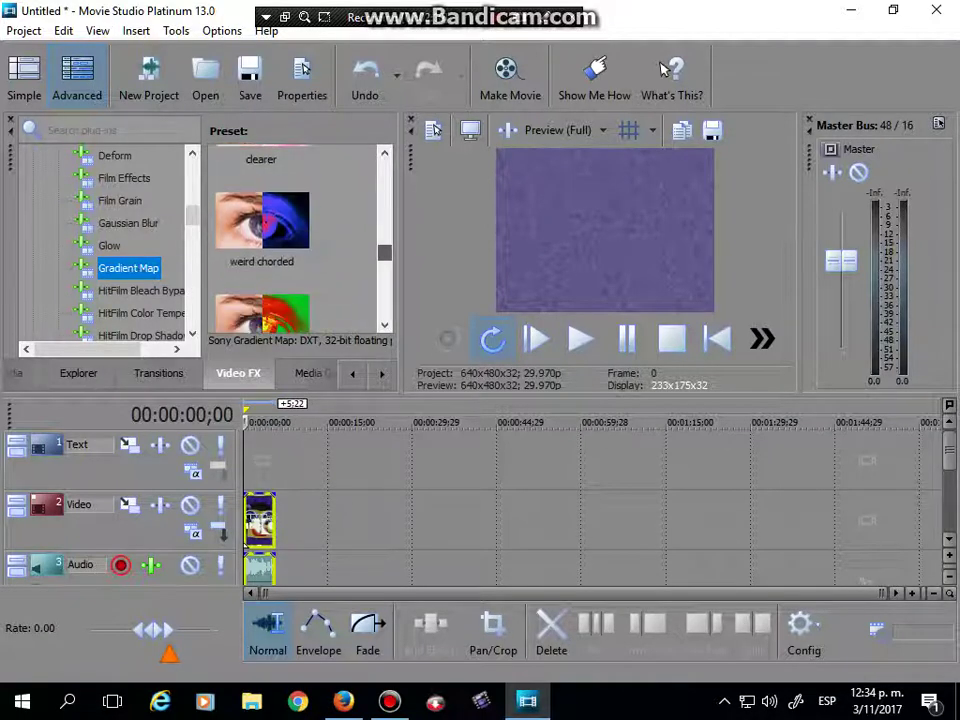
{"action": "scroll", "coordinate": [262, 235], "scroll_direction": "down", "scroll_amount": 8}
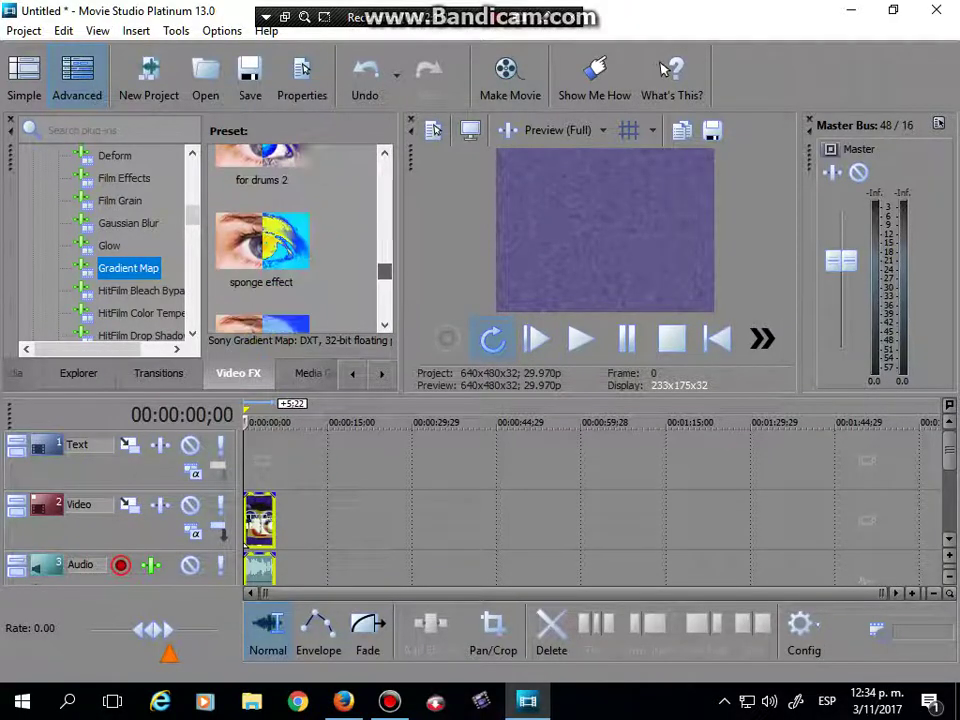
{"action": "scroll", "coordinate": [262, 235], "scroll_direction": "down", "scroll_amount": 2}
{"action": "left_click", "coordinate": [262, 190]}
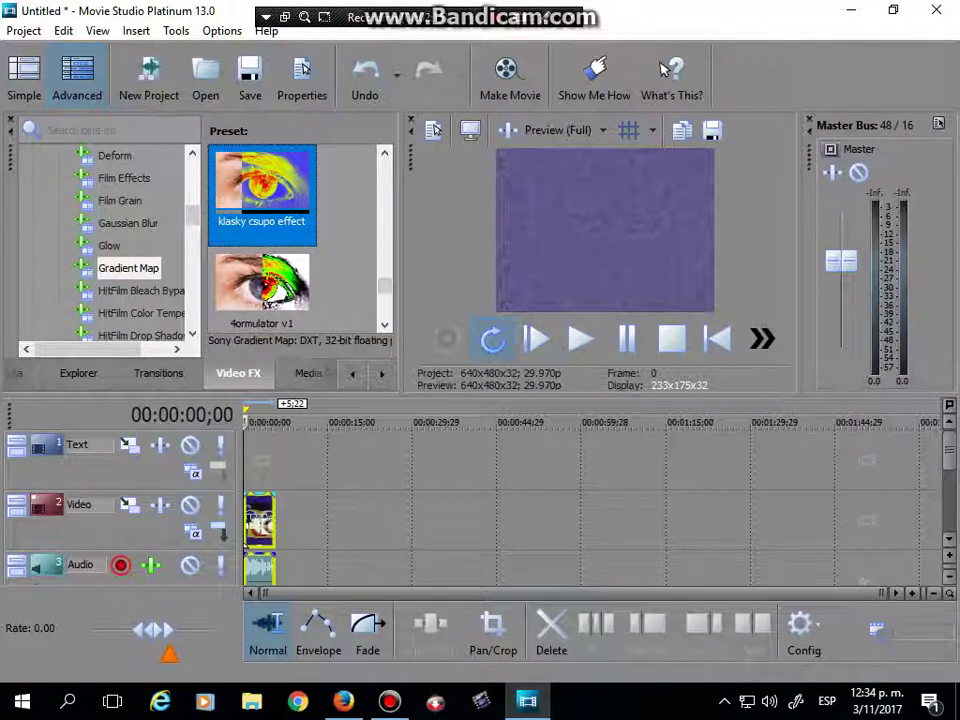
{"action": "left_click_drag", "start_coordinate": [262, 190], "coordinate": [260, 521]}
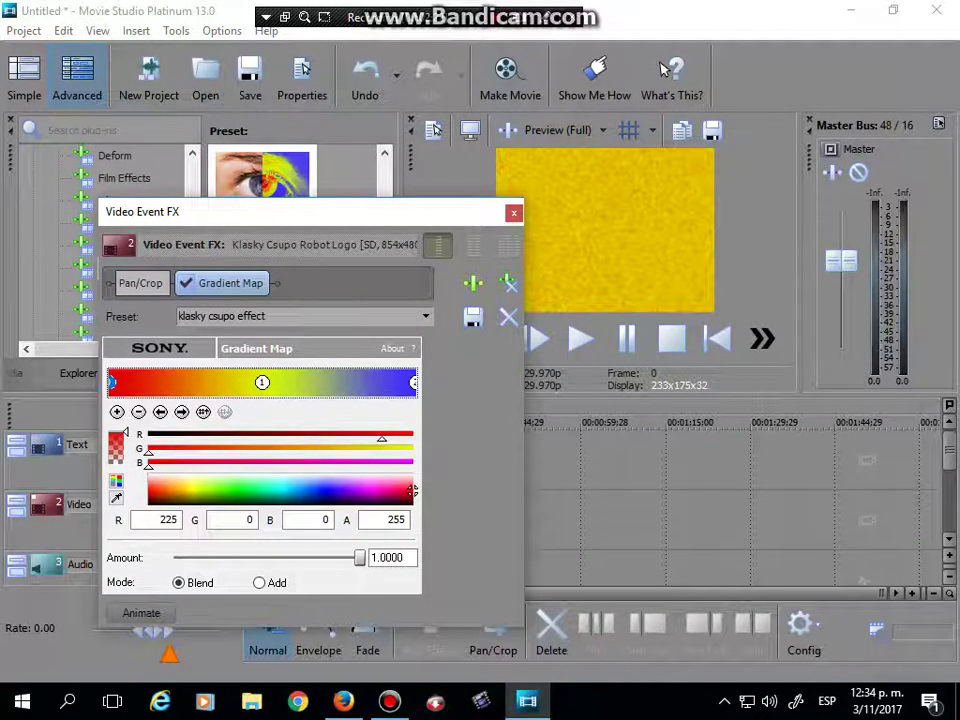
{"action": "left_click", "coordinate": [514, 212]}
Step: Zoom in on the clip in the timeline and check its recolored picture at about 00:00:01;29
{"action": "scroll", "coordinate": [595, 510], "scroll_direction": "down", "scroll_amount": 1}
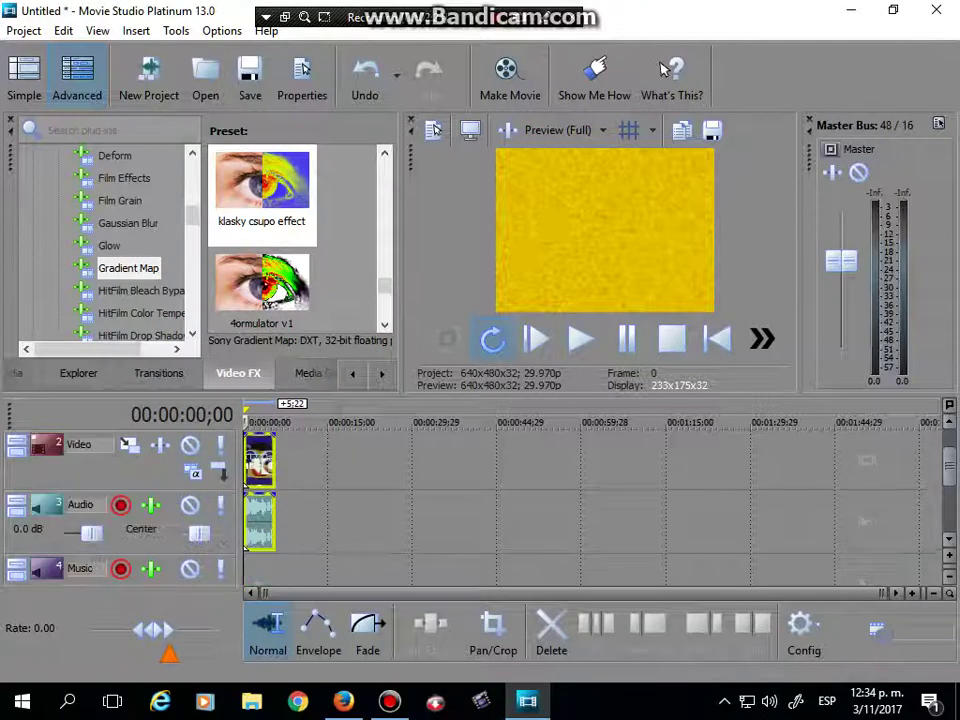
{"action": "left_click", "coordinate": [881, 568]}
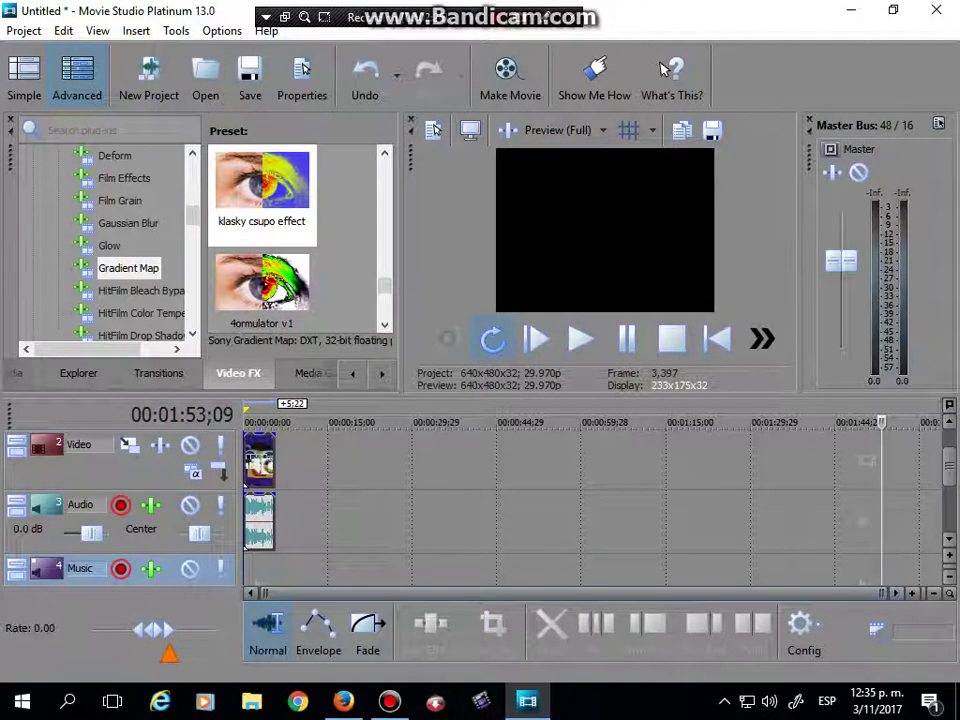
{"action": "key", "text": "Home"}
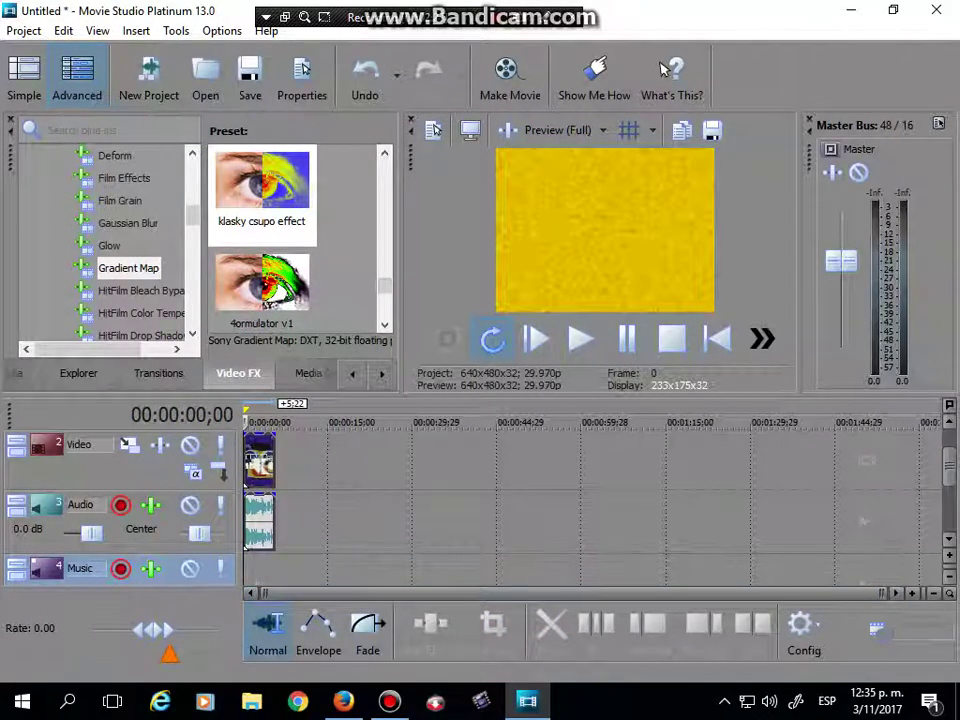
{"action": "scroll", "coordinate": [595, 510], "scroll_direction": "up", "scroll_amount": 3}
{"action": "left_click", "coordinate": [284, 568]}
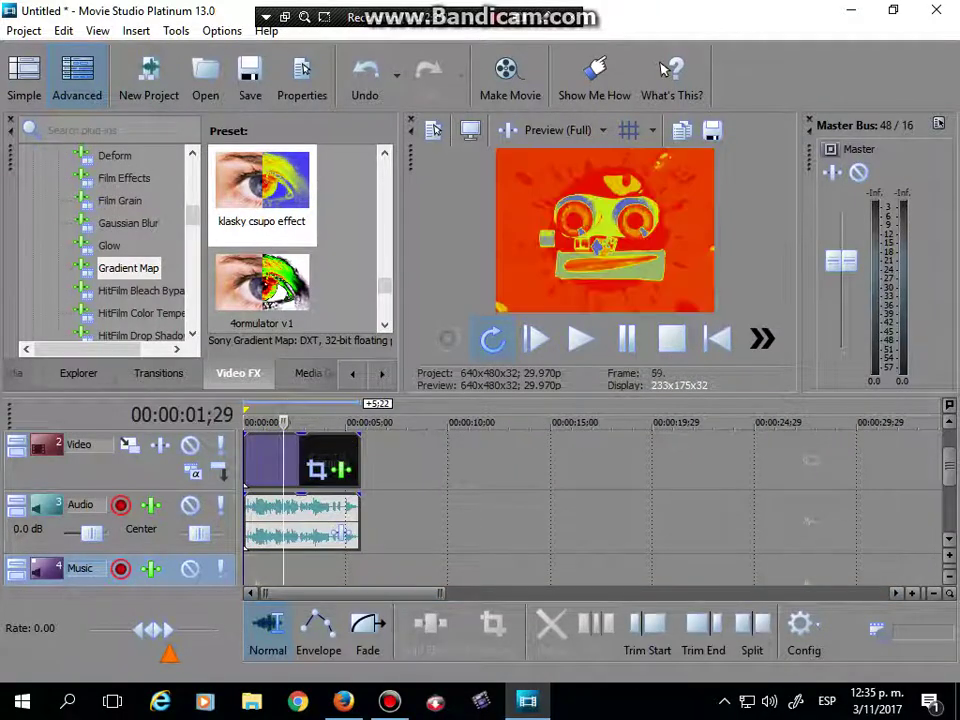
Step: Add the Vibrato audio effect to the logo clip's event on the Audio track
{"action": "left_click", "coordinate": [350, 533]}
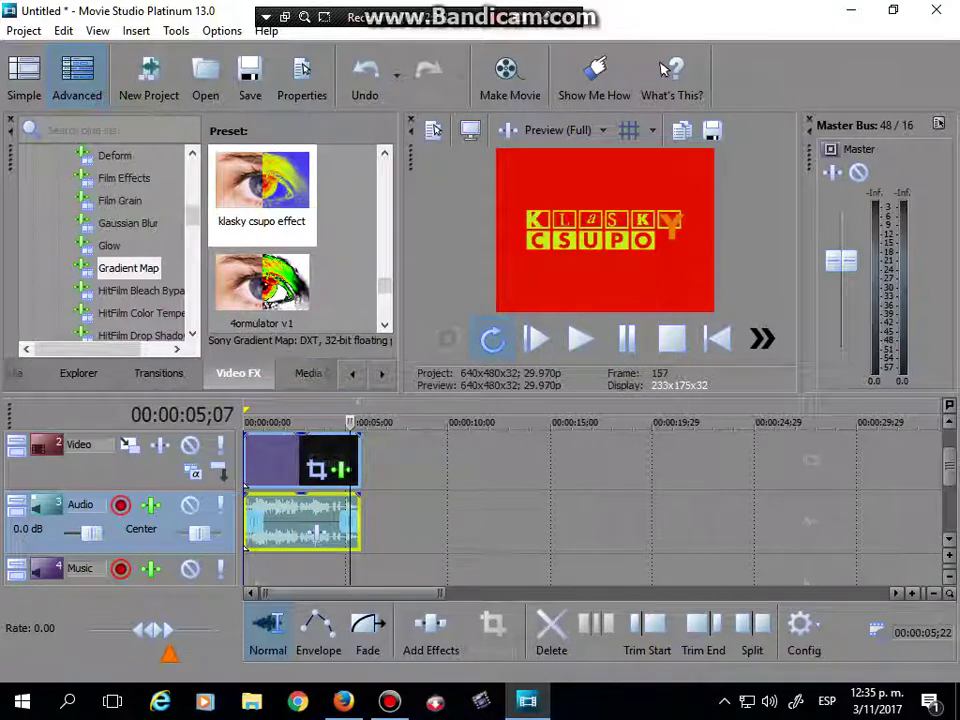
{"action": "key", "text": "space"}
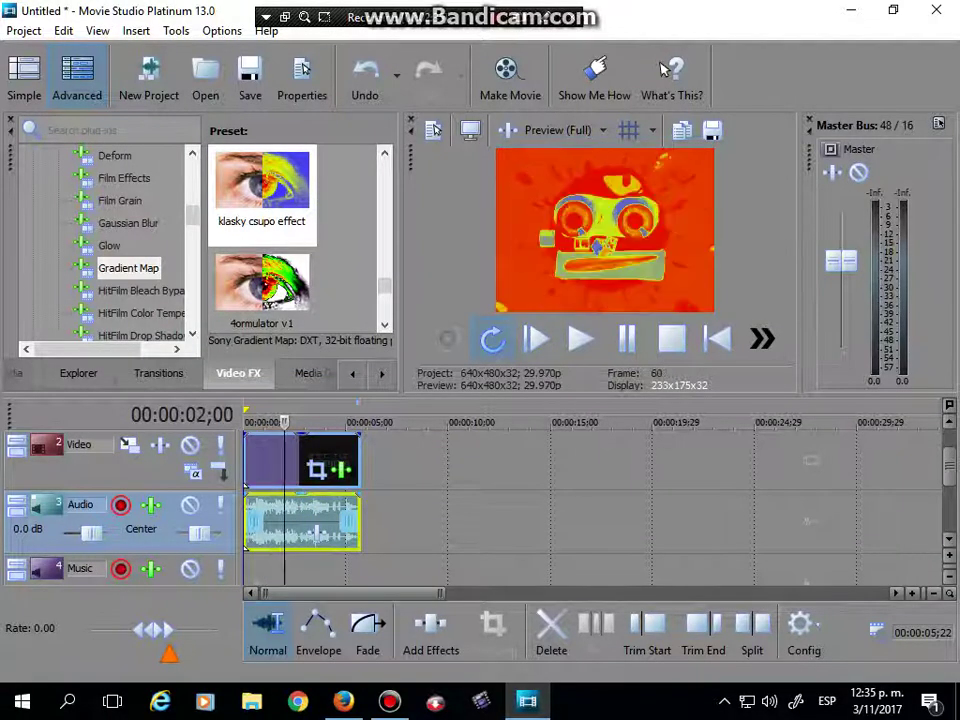
{"action": "left_click", "coordinate": [350, 505]}
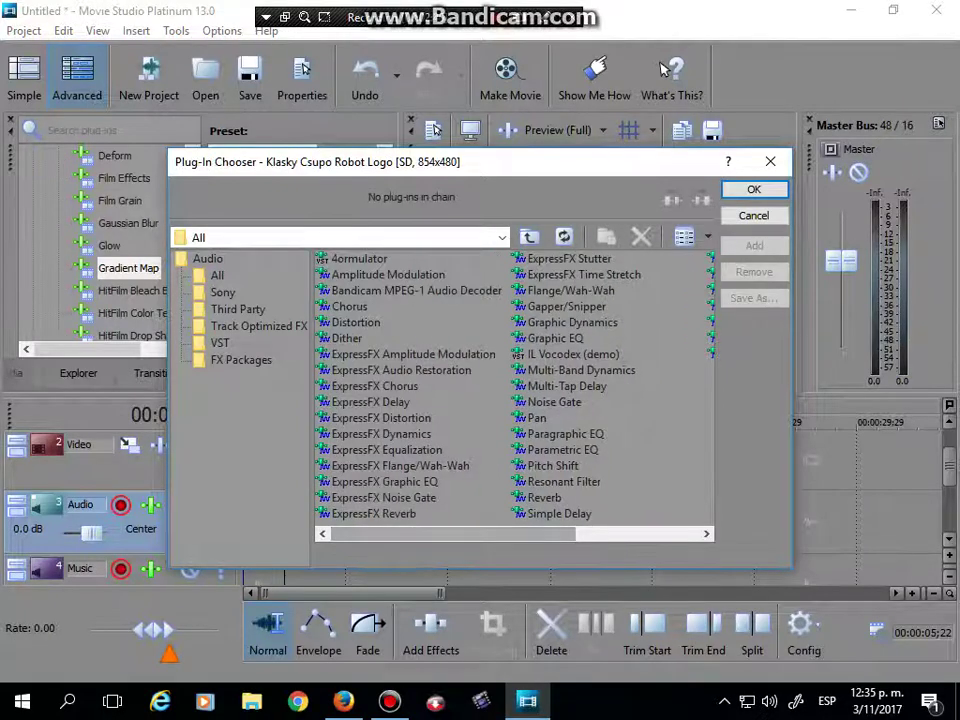
{"action": "left_click_drag", "start_coordinate": [456, 534], "coordinate": [578, 534]}
{"action": "left_click", "coordinate": [545, 339]}
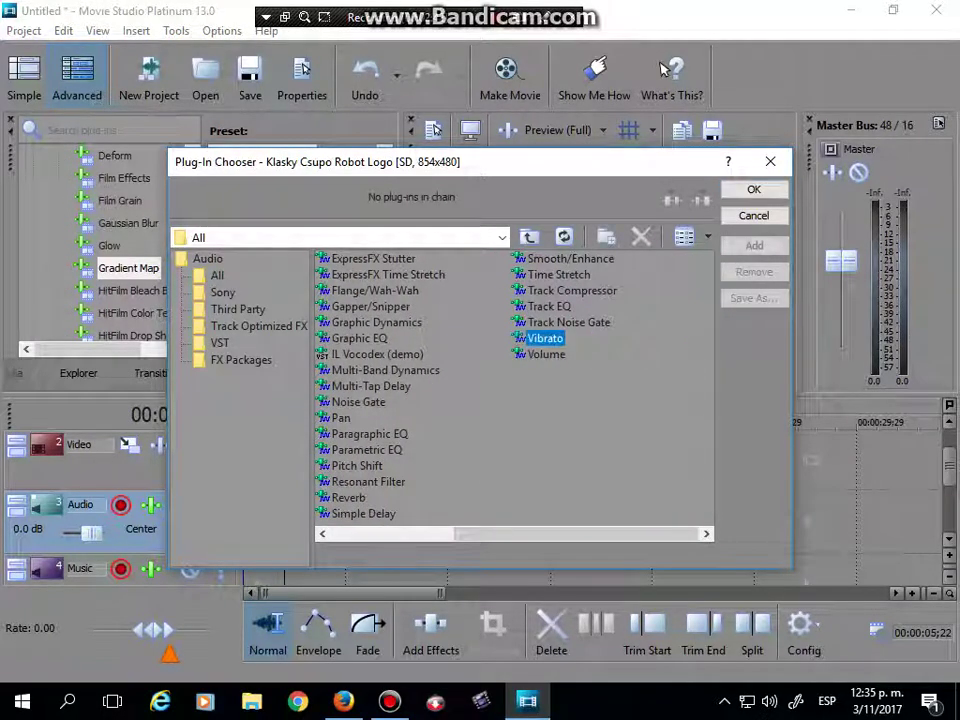
{"action": "double_click", "coordinate": [545, 339]}
{"action": "left_click", "coordinate": [754, 190]}
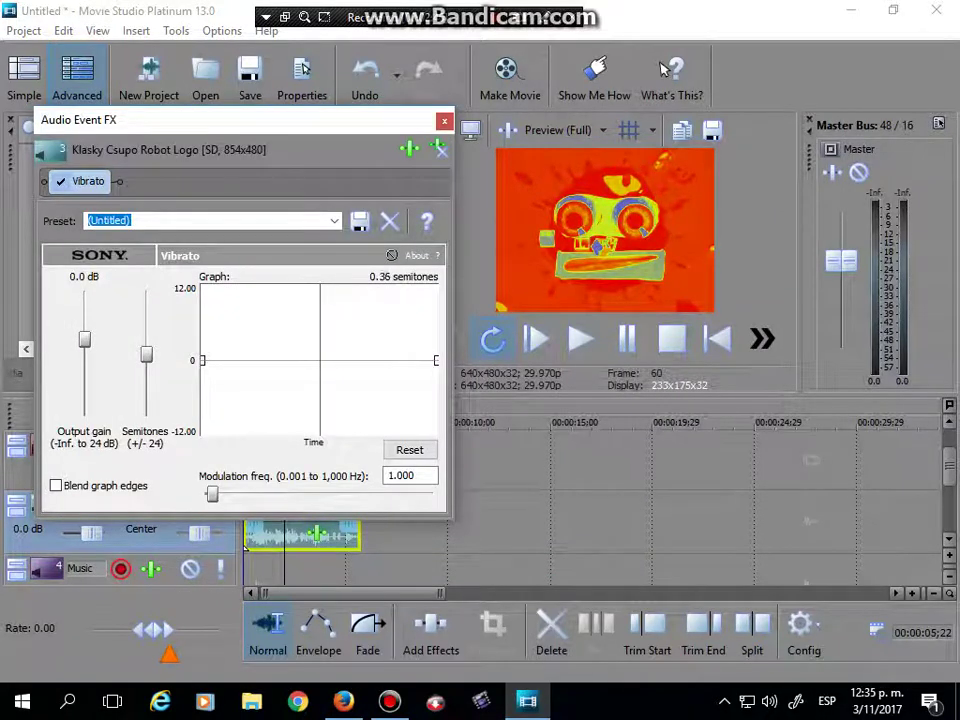
Step: Shape the Vibrato graph by raising its start point to about 5.5 semitones and its end point to about 8.5 semitones
{"action": "left_click_drag", "start_coordinate": [202, 360], "coordinate": [202, 325]}
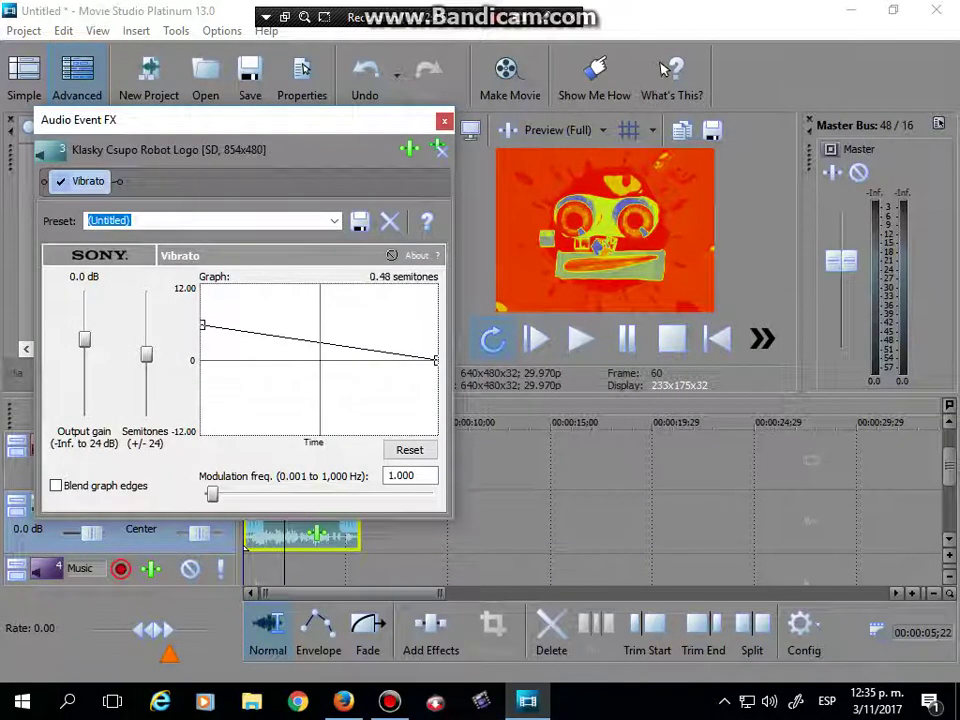
{"action": "left_click_drag", "start_coordinate": [435, 357], "coordinate": [435, 305]}
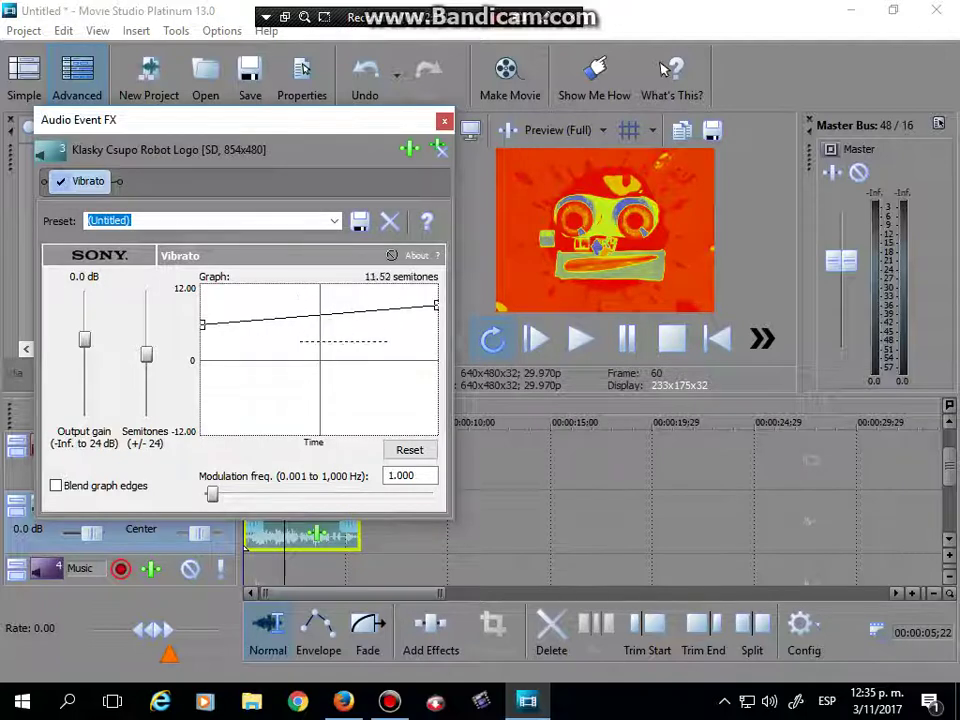
{"action": "left_click", "coordinate": [444, 121]}
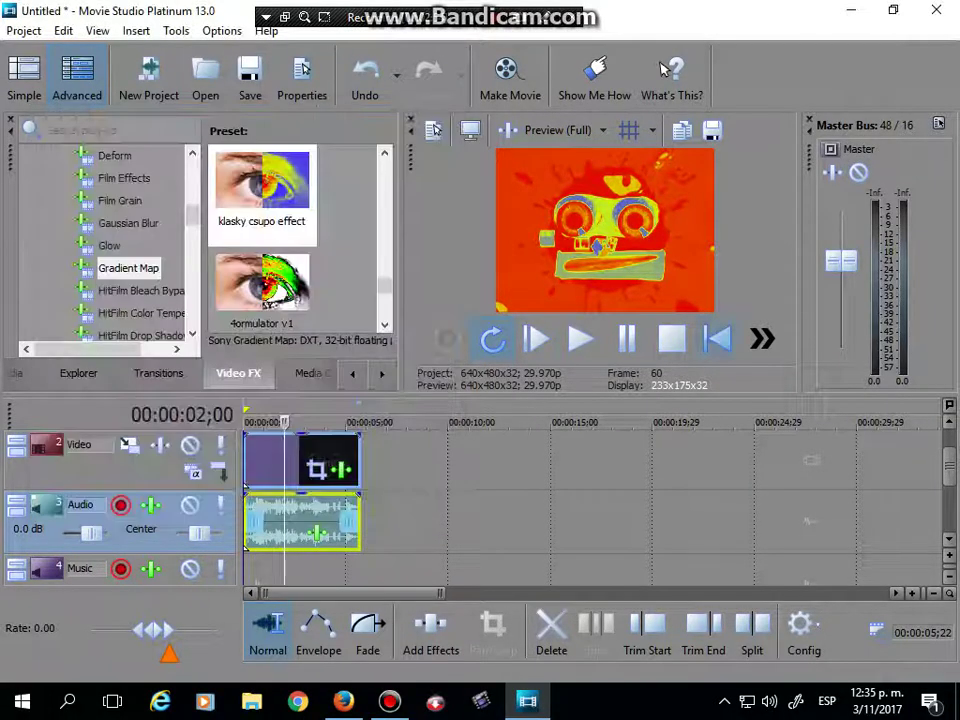
Step: Play the project from the start to check the logo clip with its effects, and return to the beginning
{"action": "left_click", "coordinate": [717, 339]}
{"action": "left_click", "coordinate": [581, 339]}
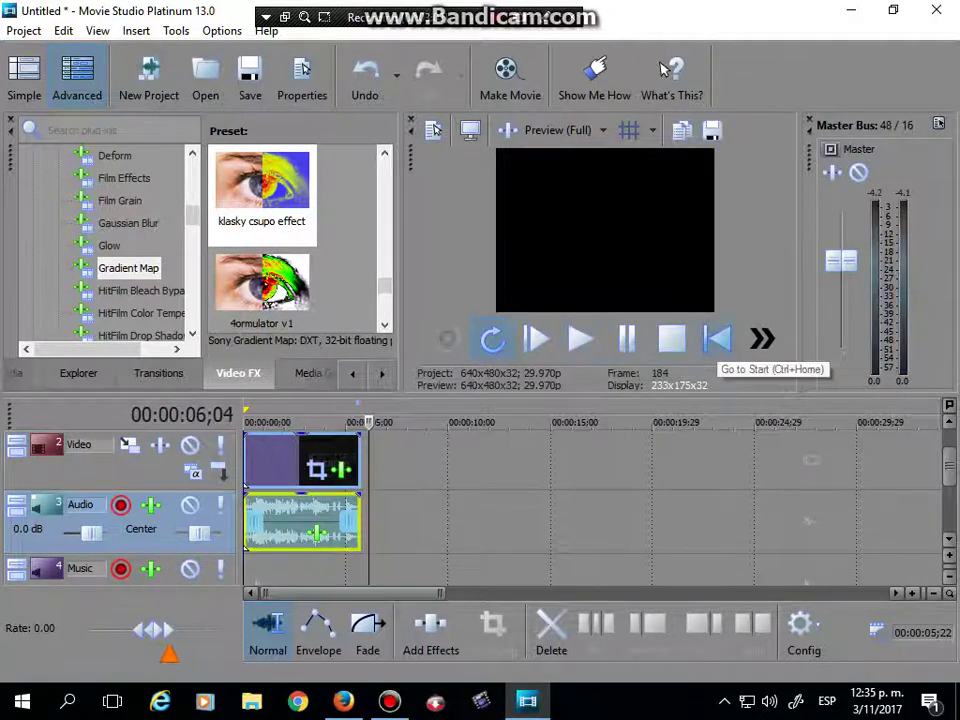
{"action": "left_click", "coordinate": [717, 339]}
Step: Add the cyan character image from the desktop to the start of the Text track and extend it to the logo clip's length
{"action": "left_click_drag", "start_coordinate": [949, 465], "coordinate": [949, 449]}
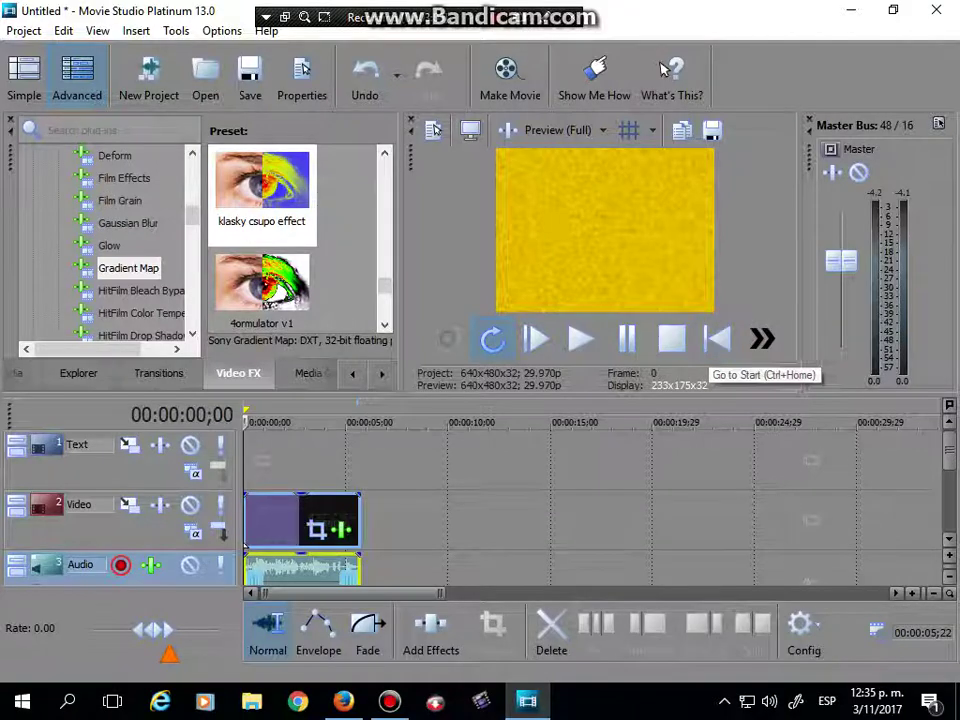
{"action": "key", "text": "alt+Tab"}
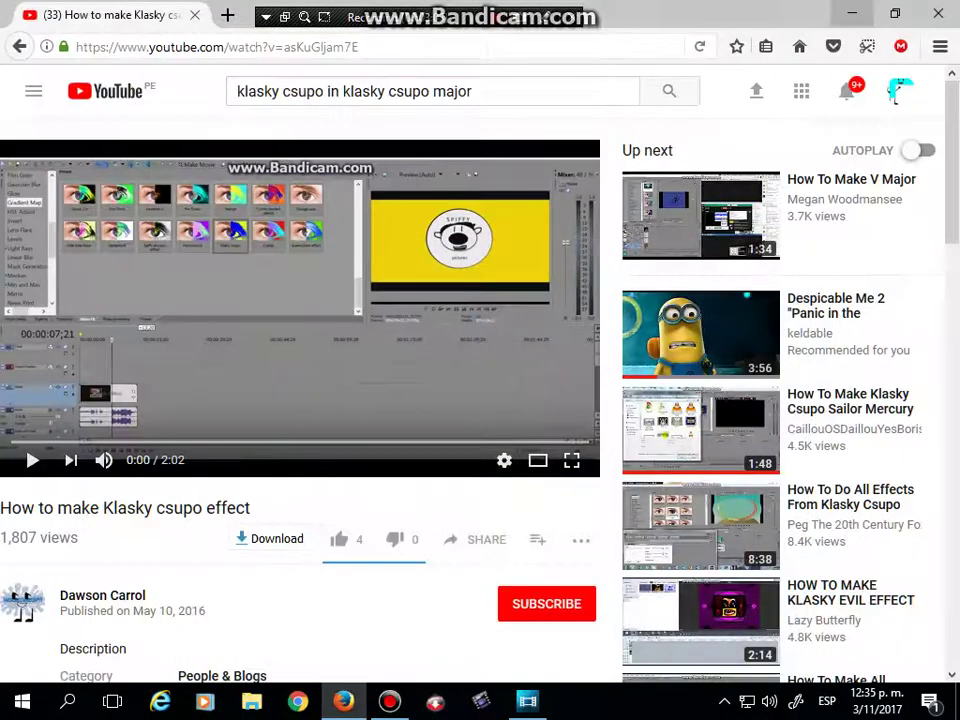
{"action": "left_click", "coordinate": [852, 14]}
{"action": "left_click_drag", "start_coordinate": [109, 335], "coordinate": [252, 462]}
{"action": "left_click_drag", "start_coordinate": [280, 510], "coordinate": [359, 468]}
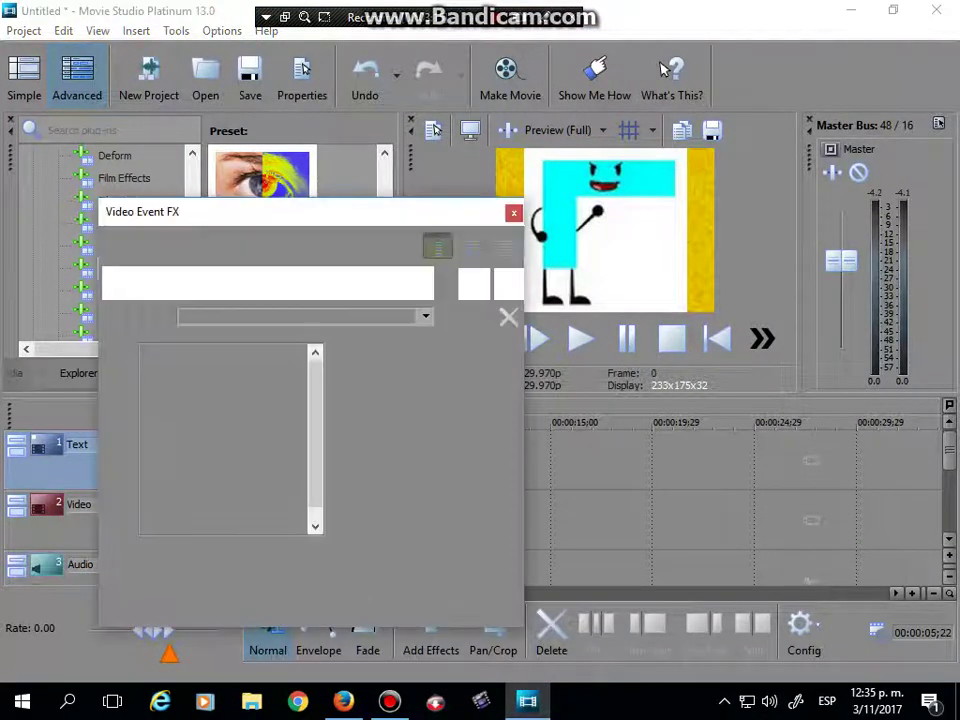
Step: Apply the boy Pan/Crop preset to the character image on the Text track
{"action": "left_click", "coordinate": [602, 316]}
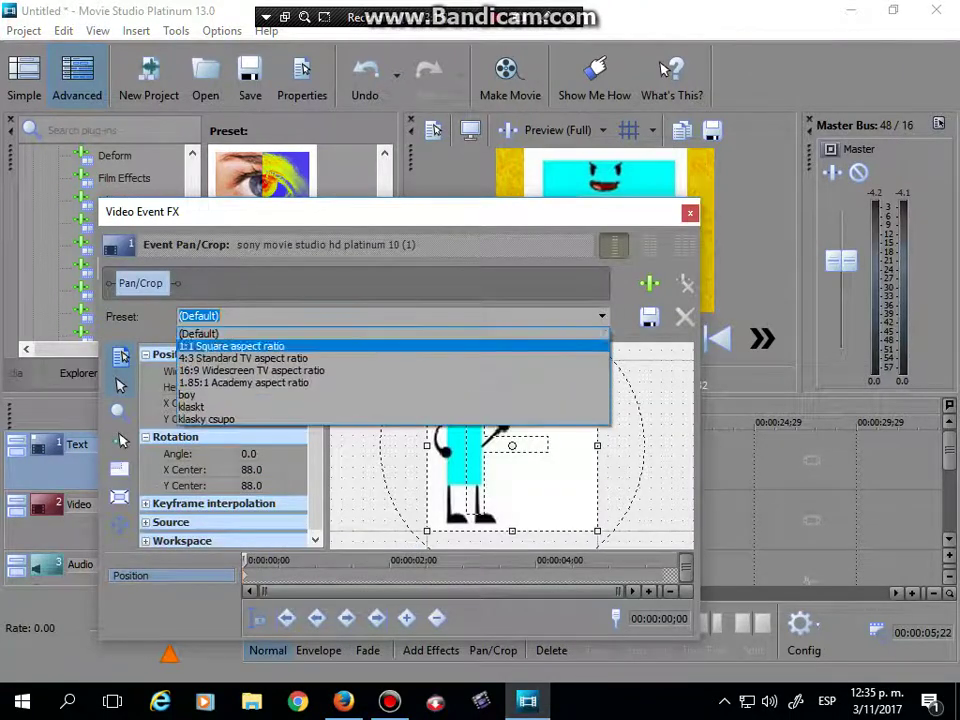
{"action": "left_click", "coordinate": [392, 394]}
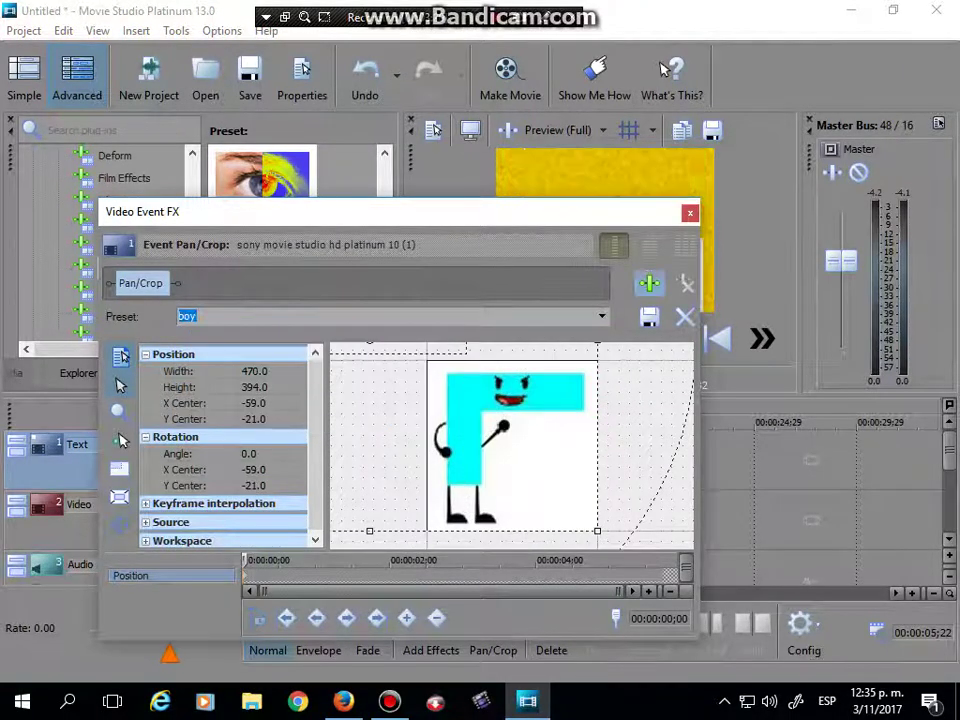
{"action": "left_click", "coordinate": [690, 213]}
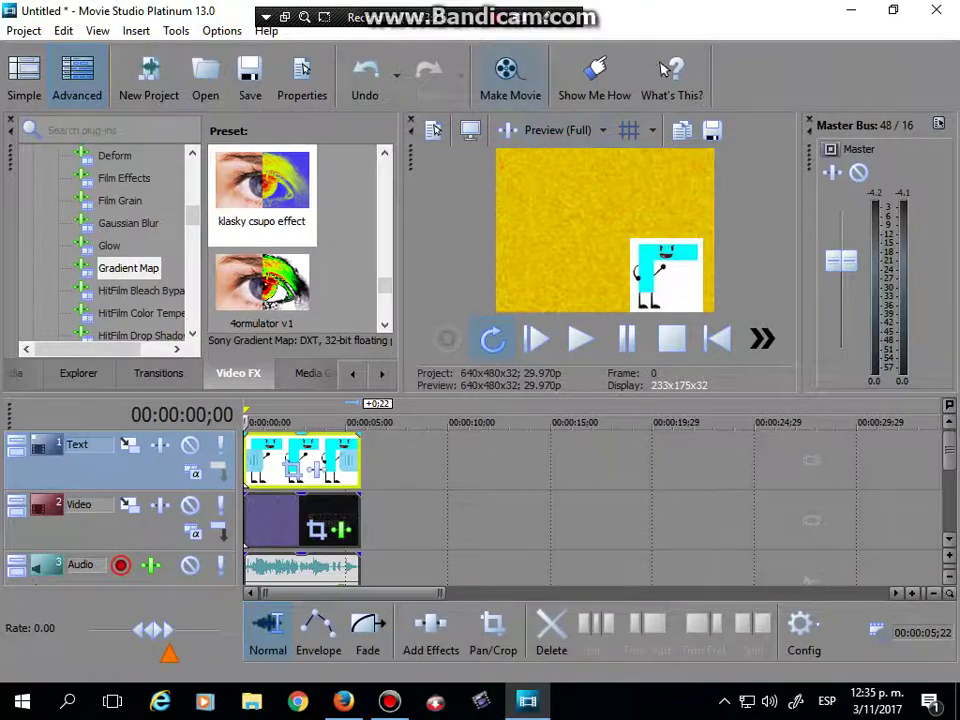
Step: Render the project to the hard drive as a WMV movie named Klasky Csupo In Klasky Csupo Effect in the Nueva carpeta folder
{"action": "left_click", "coordinate": [509, 72]}
{"action": "left_click", "coordinate": [365, 445]}
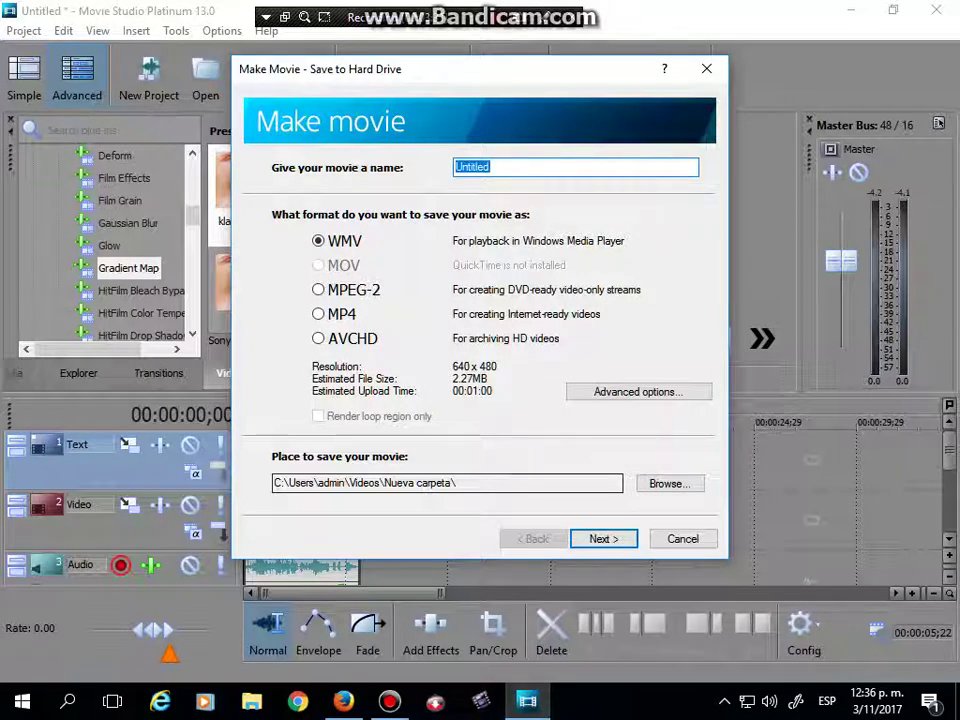
{"action": "type", "text": "Klask"}
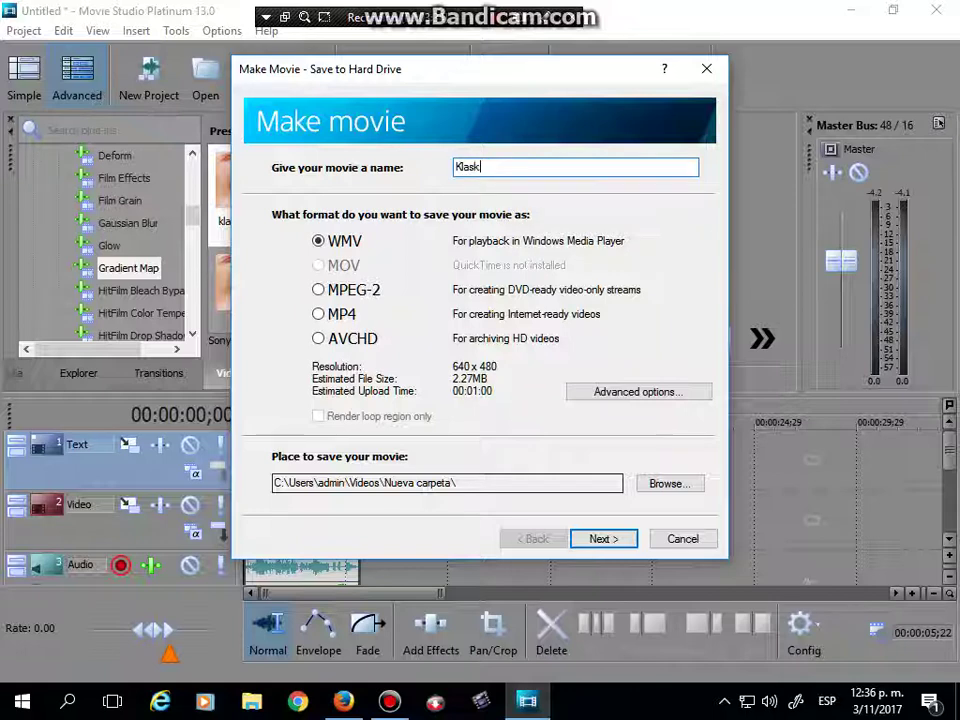
{"action": "type", "text": "y Csuopon"}
{"action": "key", "text": "BackSpace"}
{"action": "type", "text": "IN"}
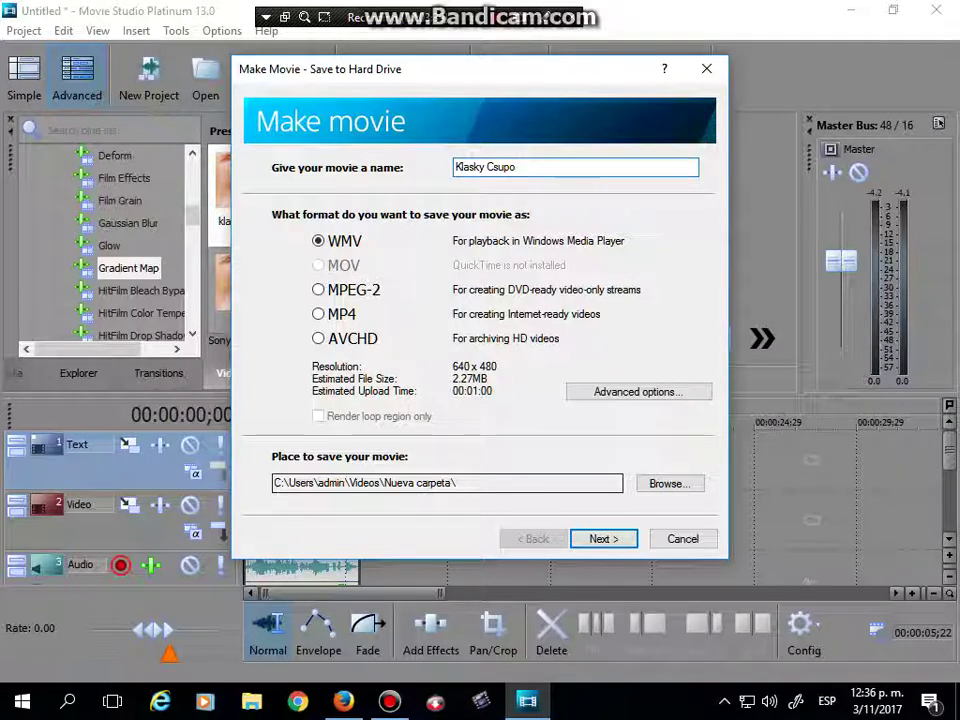
{"action": "key", "text": "BackSpace"}
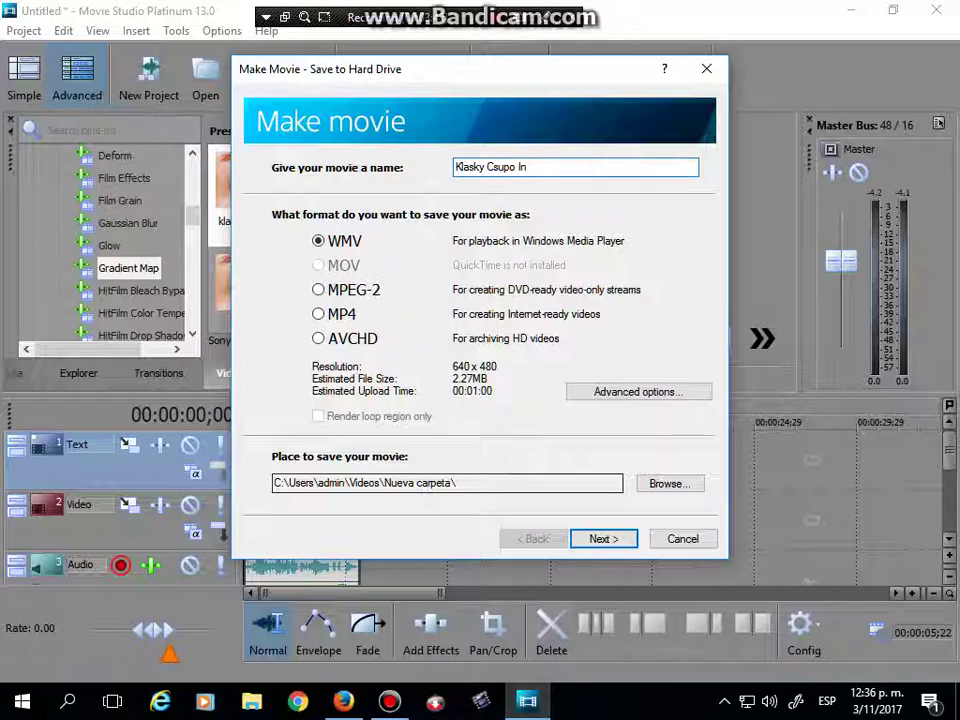
{"action": "left_click_drag", "start_coordinate": [522, 167], "coordinate": [516, 167]}
{"action": "left_click", "coordinate": [518, 167]}
{"action": "double_click", "coordinate": [516, 167]}
{"action": "left_click", "coordinate": [518, 167]}
{"action": "left_click", "coordinate": [531, 167]}
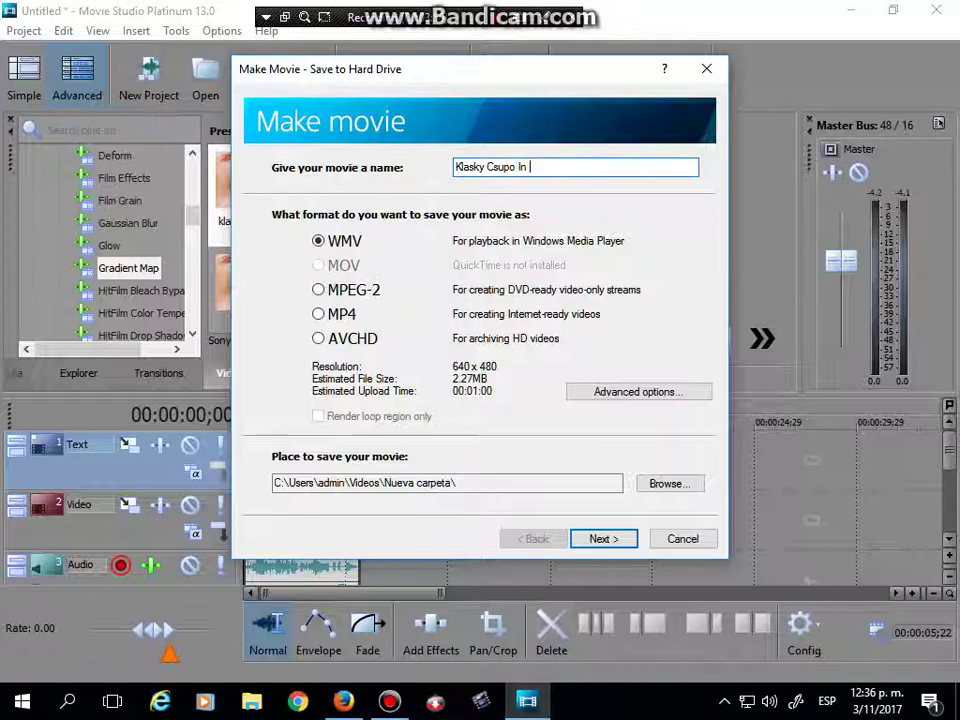
{"action": "type", "text": "Klasky Csupo Effects"}
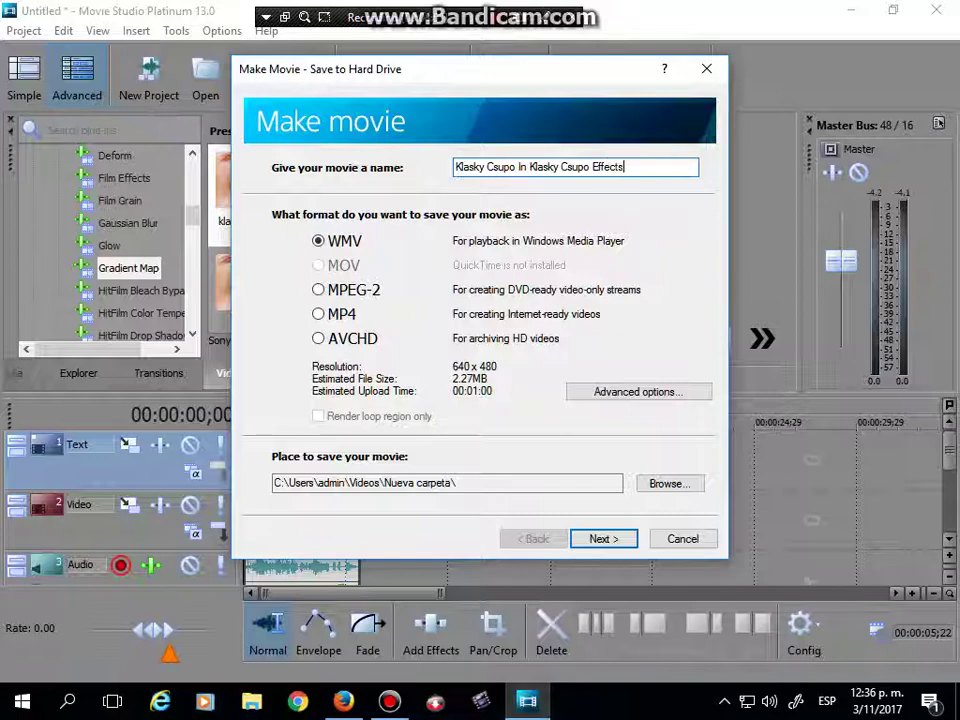
{"action": "key", "text": "BackSpace"}
{"action": "key", "text": "Return"}
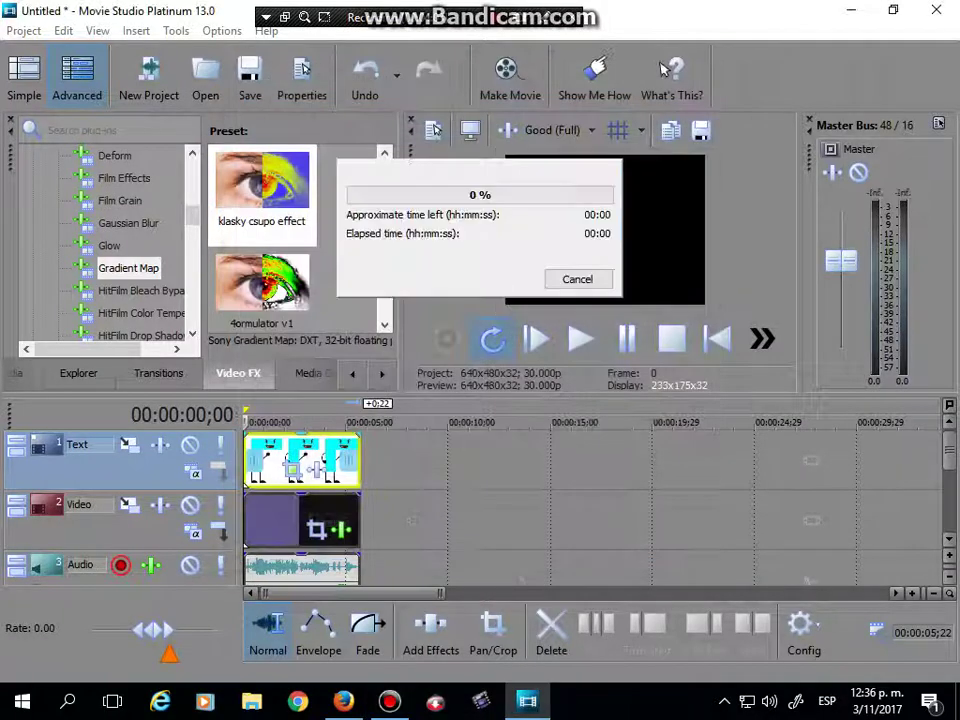